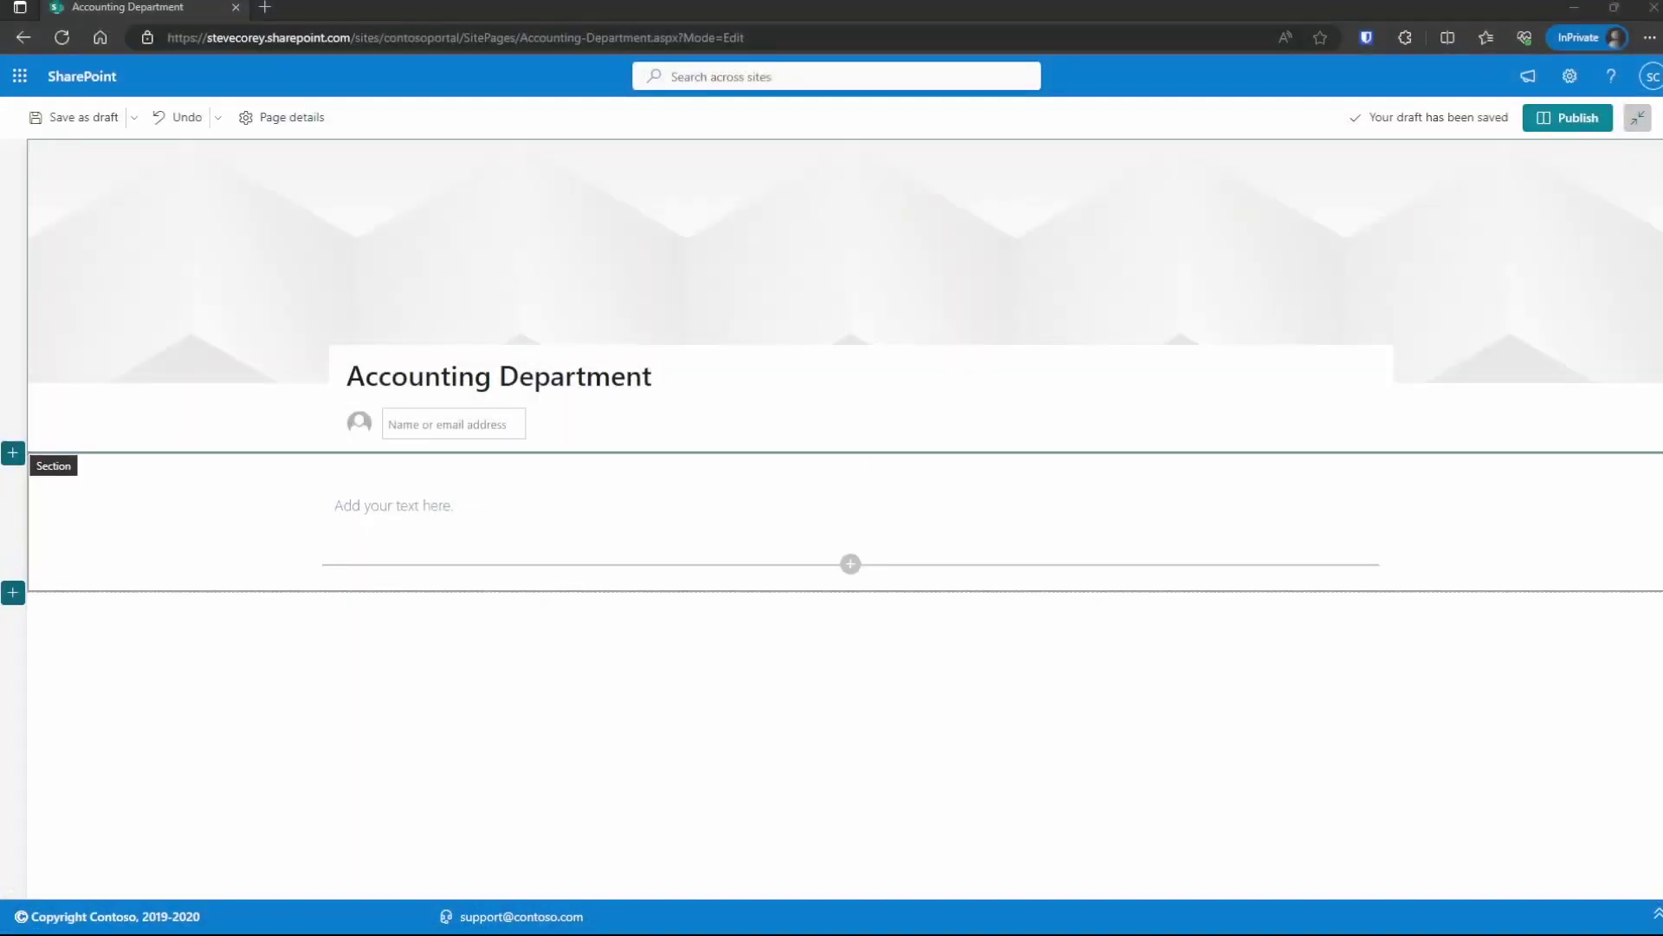
Add a one-third-left section with a Quick links web part and start adding its first link.
click(13, 592)
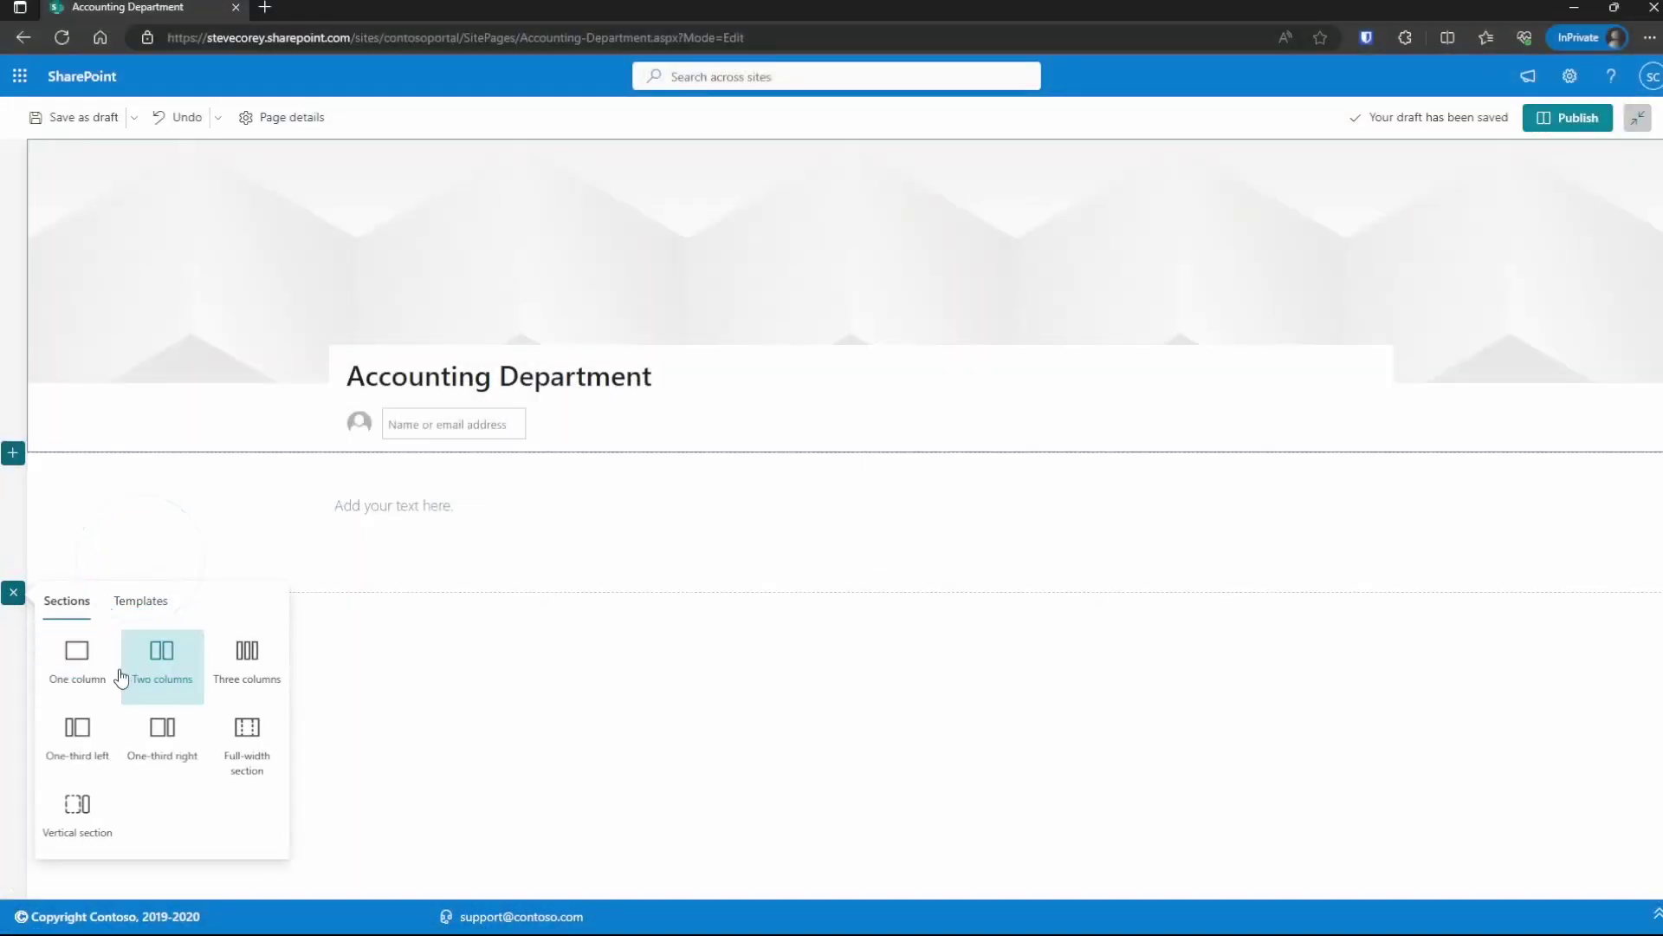
click(95, 728)
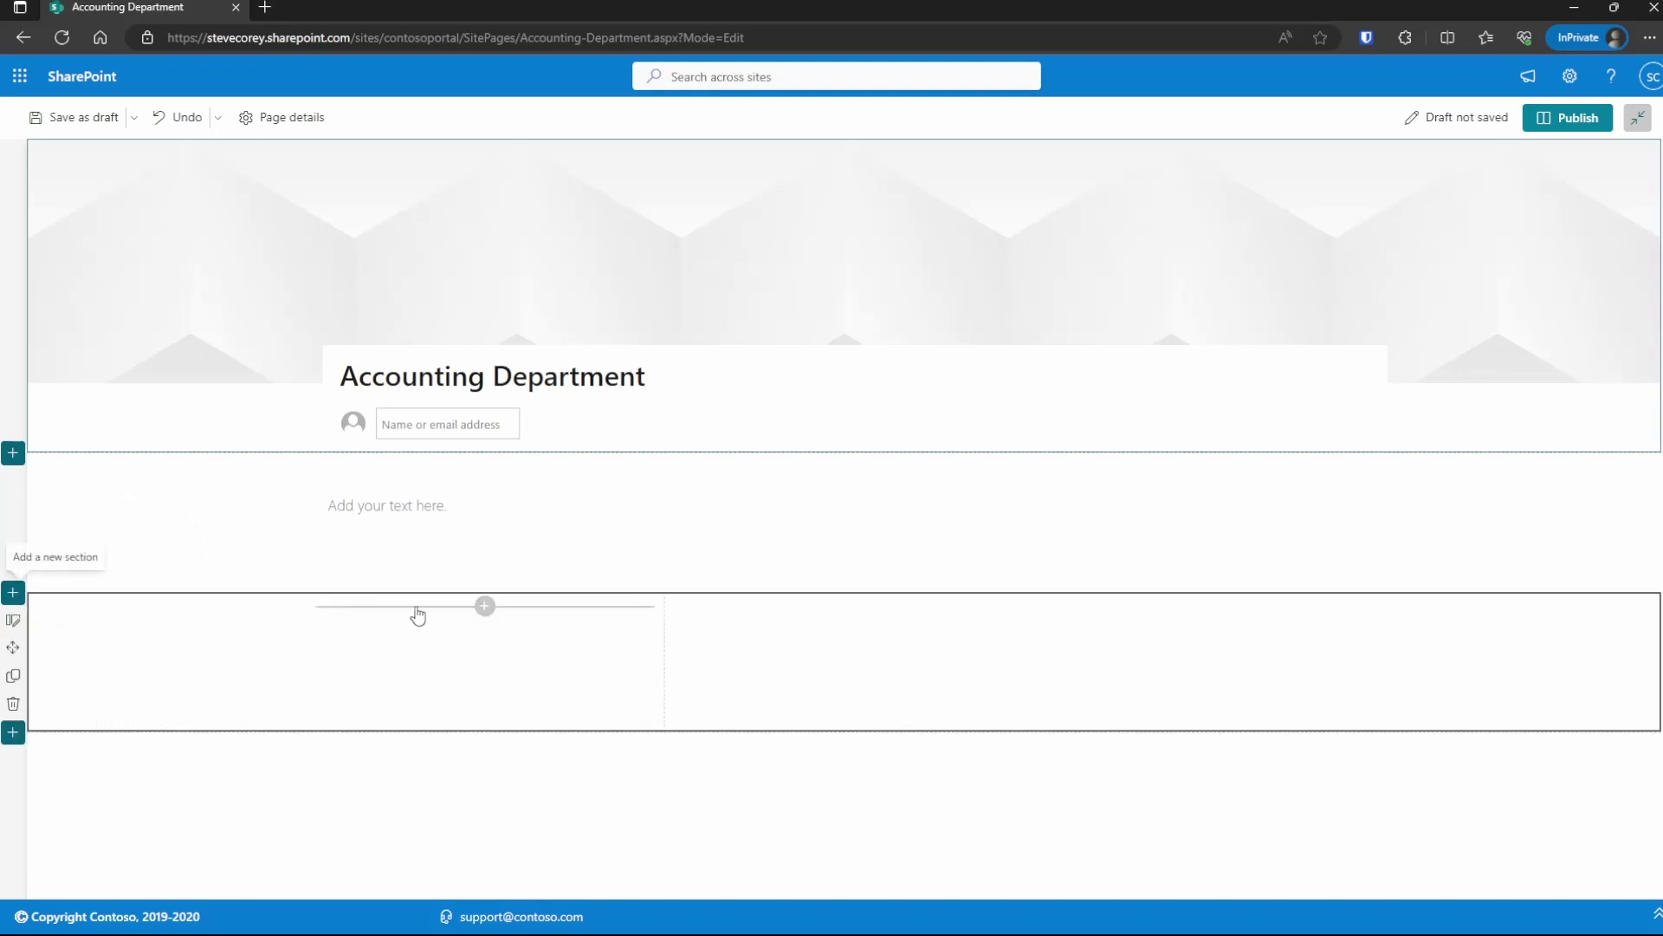
click(485, 606)
scroll(324, 528, down, 2)
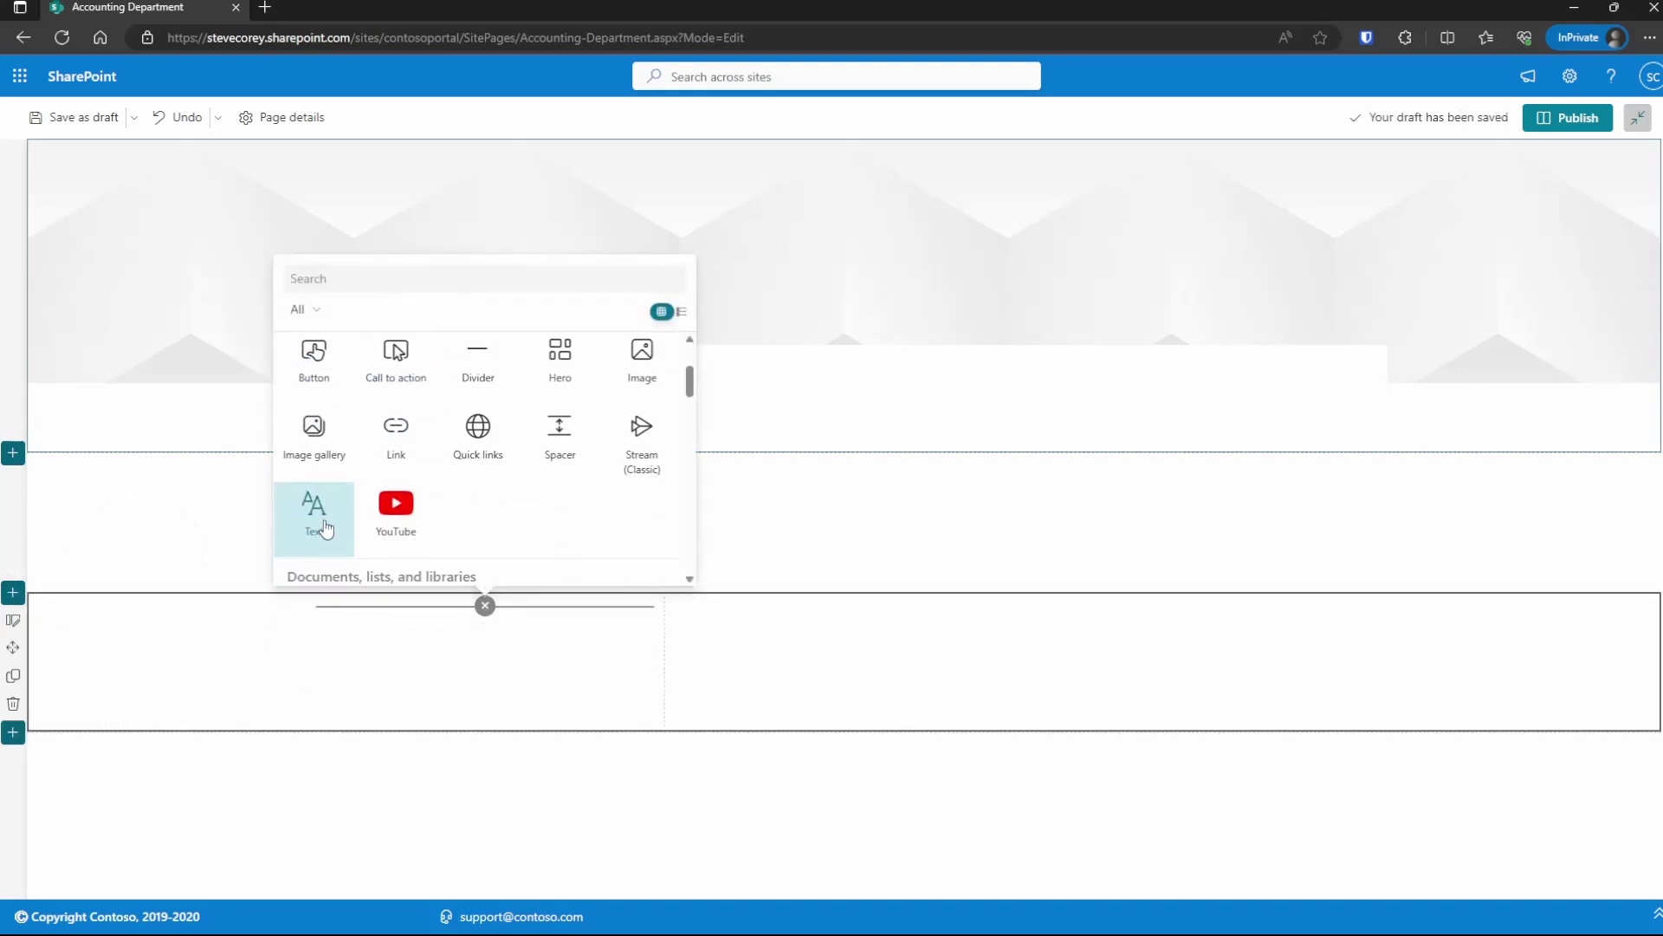
click(478, 430)
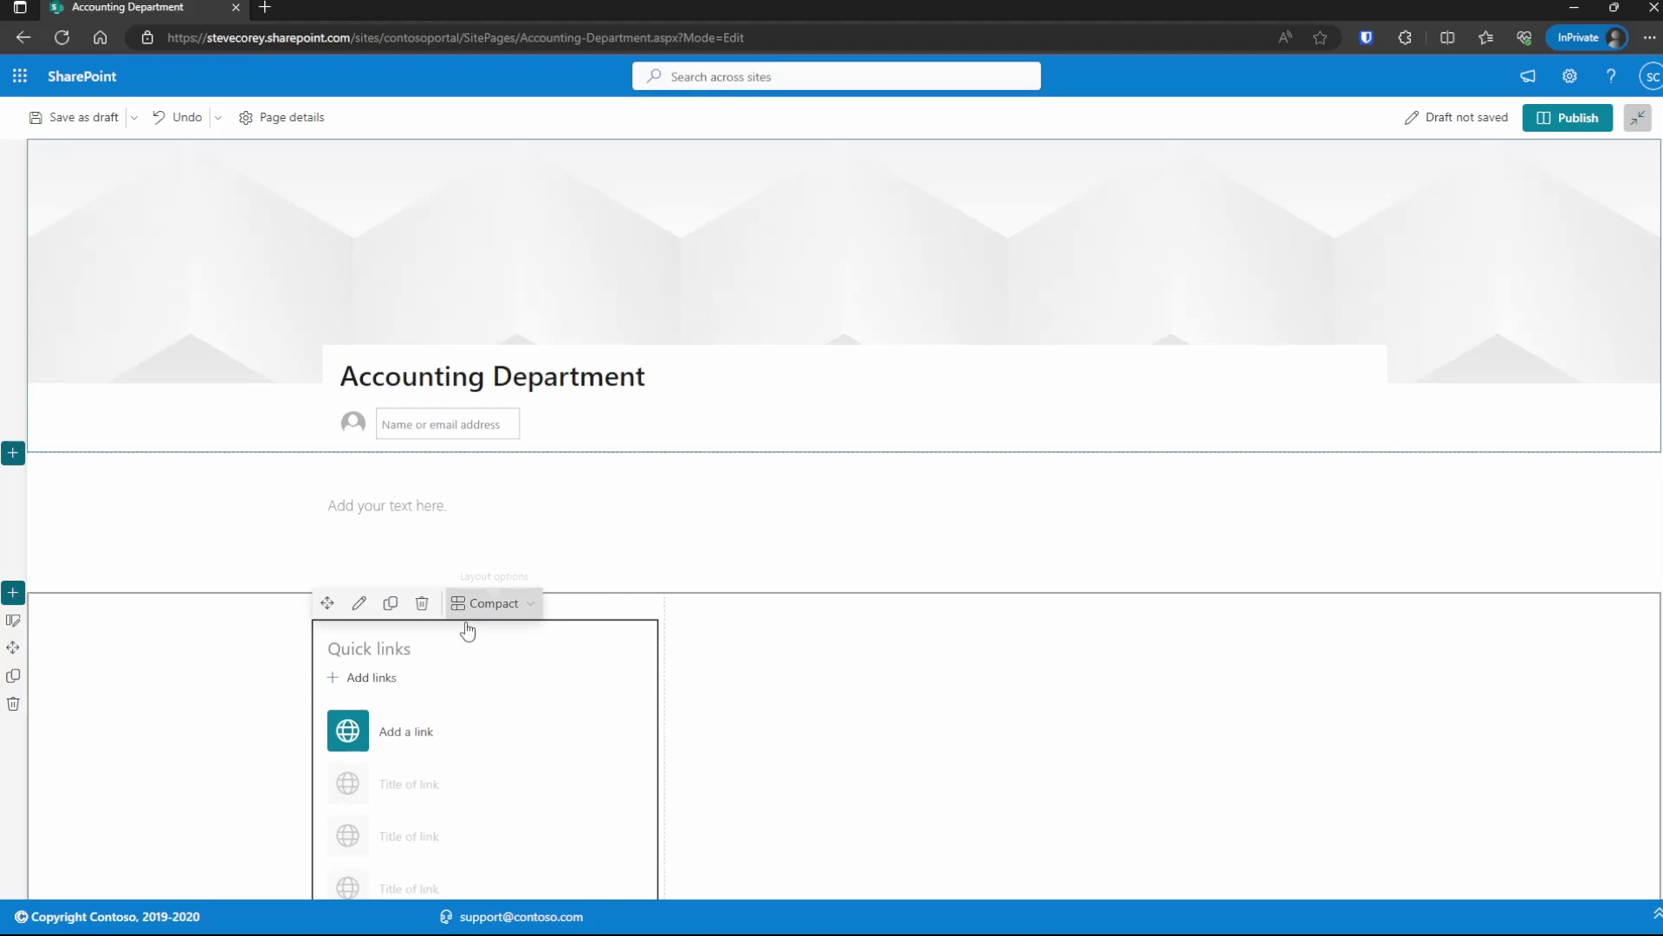
click(355, 739)
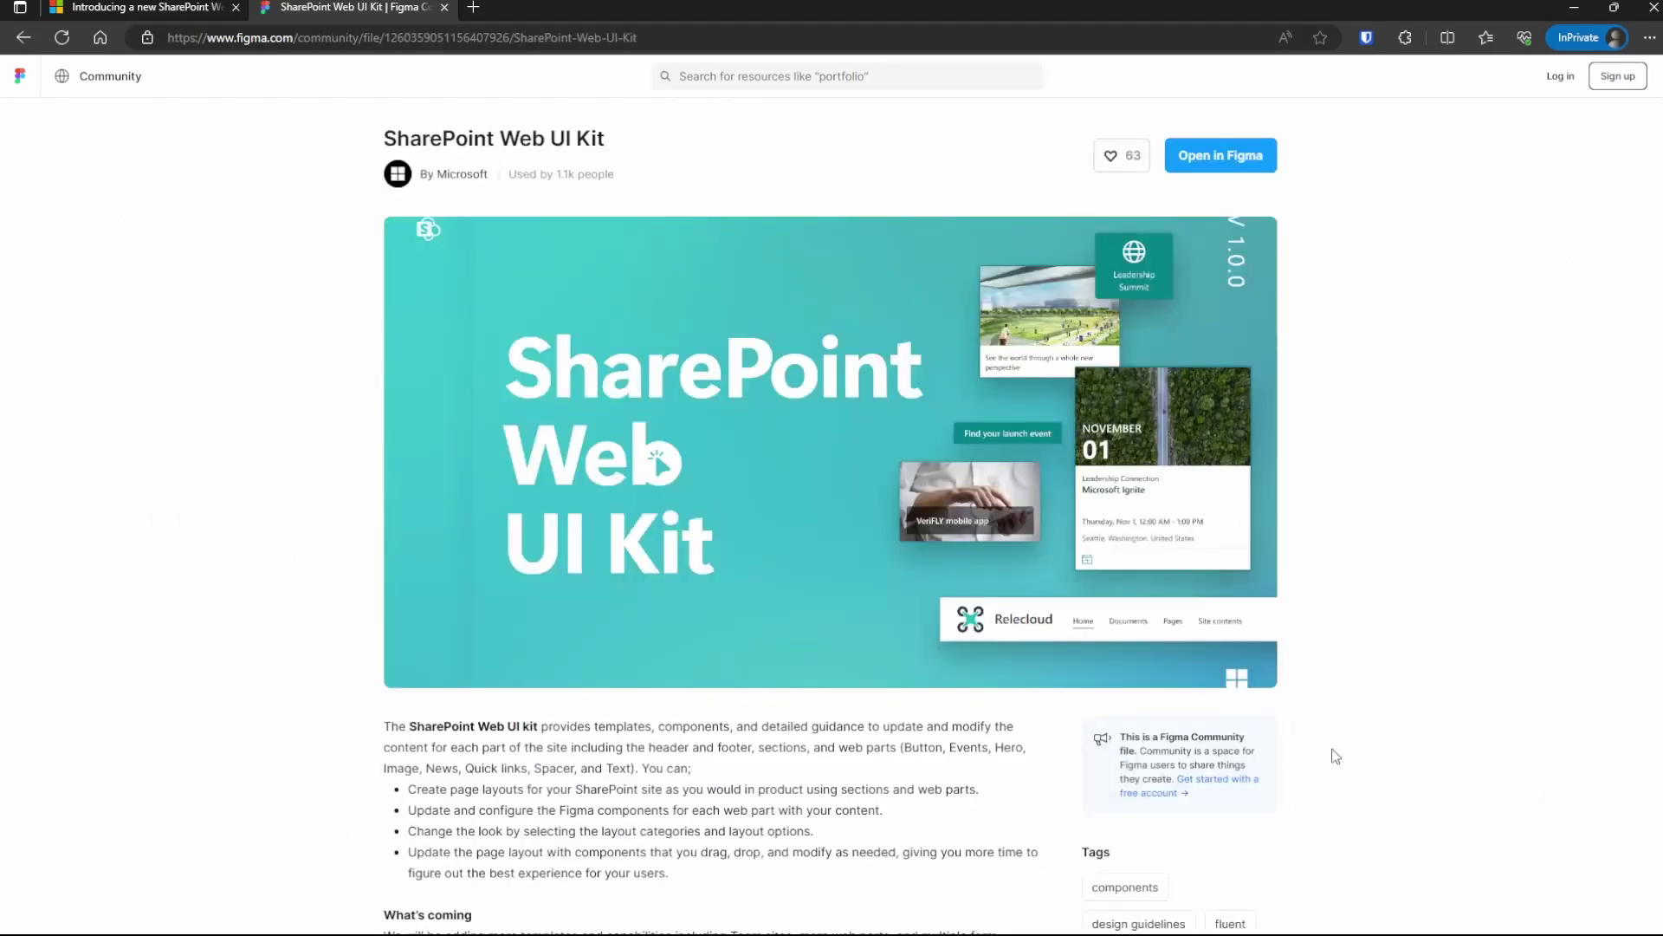
Open the SharePoint Web UI Kit community file in Figma as an editable draft.
click(1246, 167)
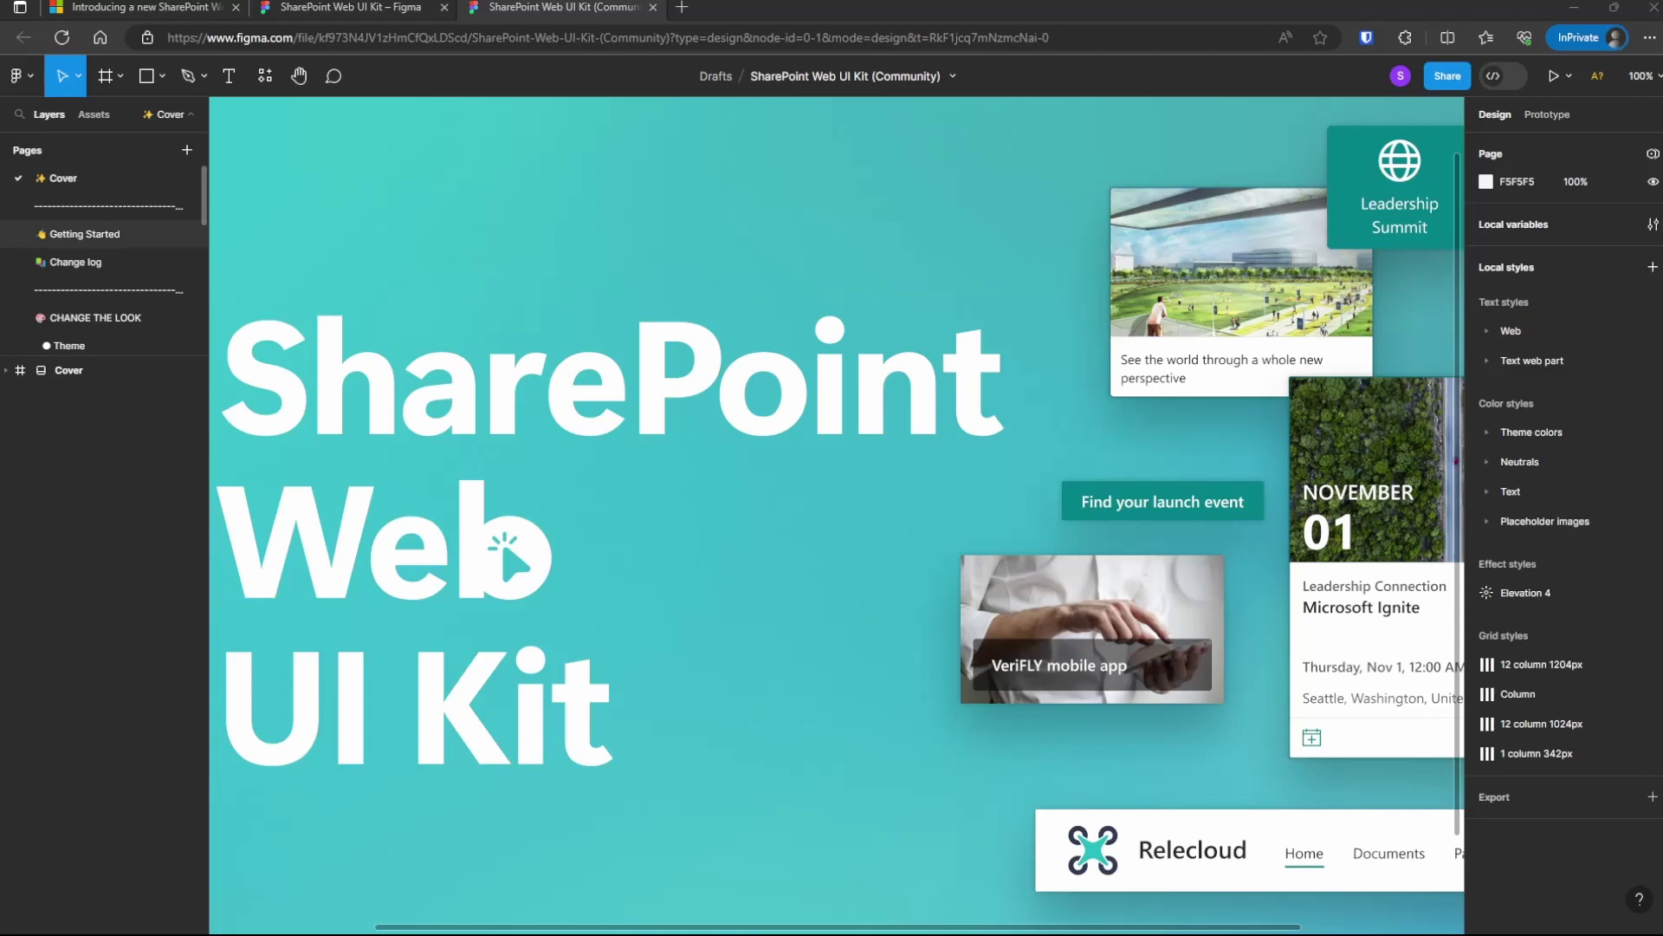
Show the Getting Started page at 100% zoom and enlarge the pages list to reveal Templates and Web Parts.
click(84, 234)
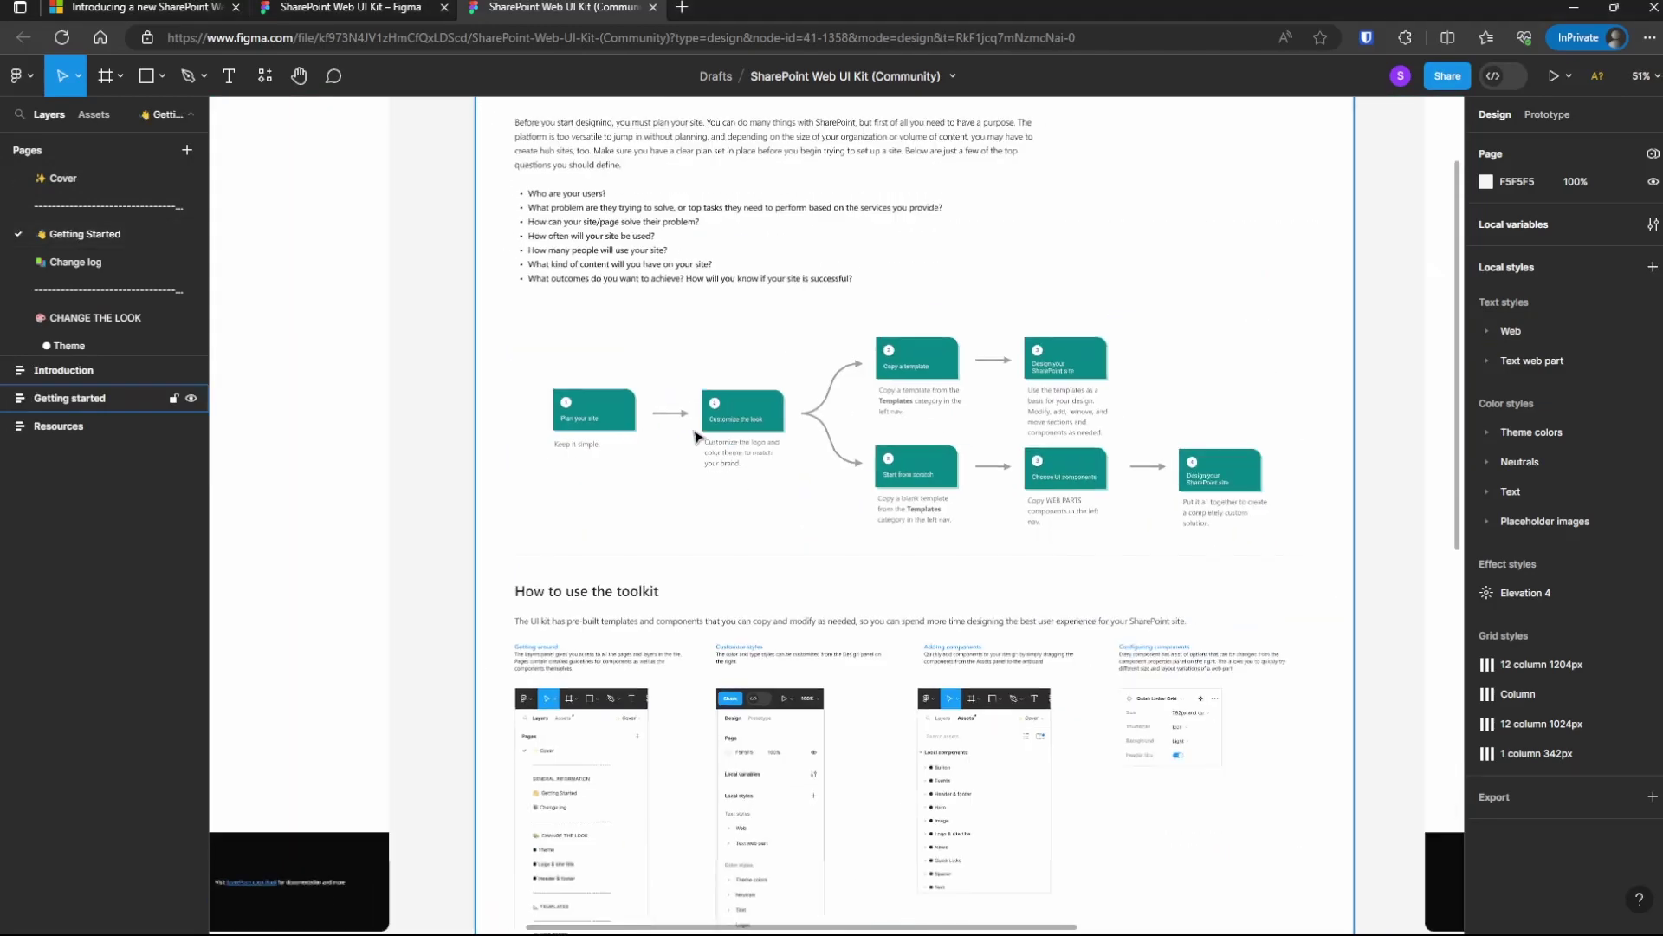
scroll(641, 422, down, 5)
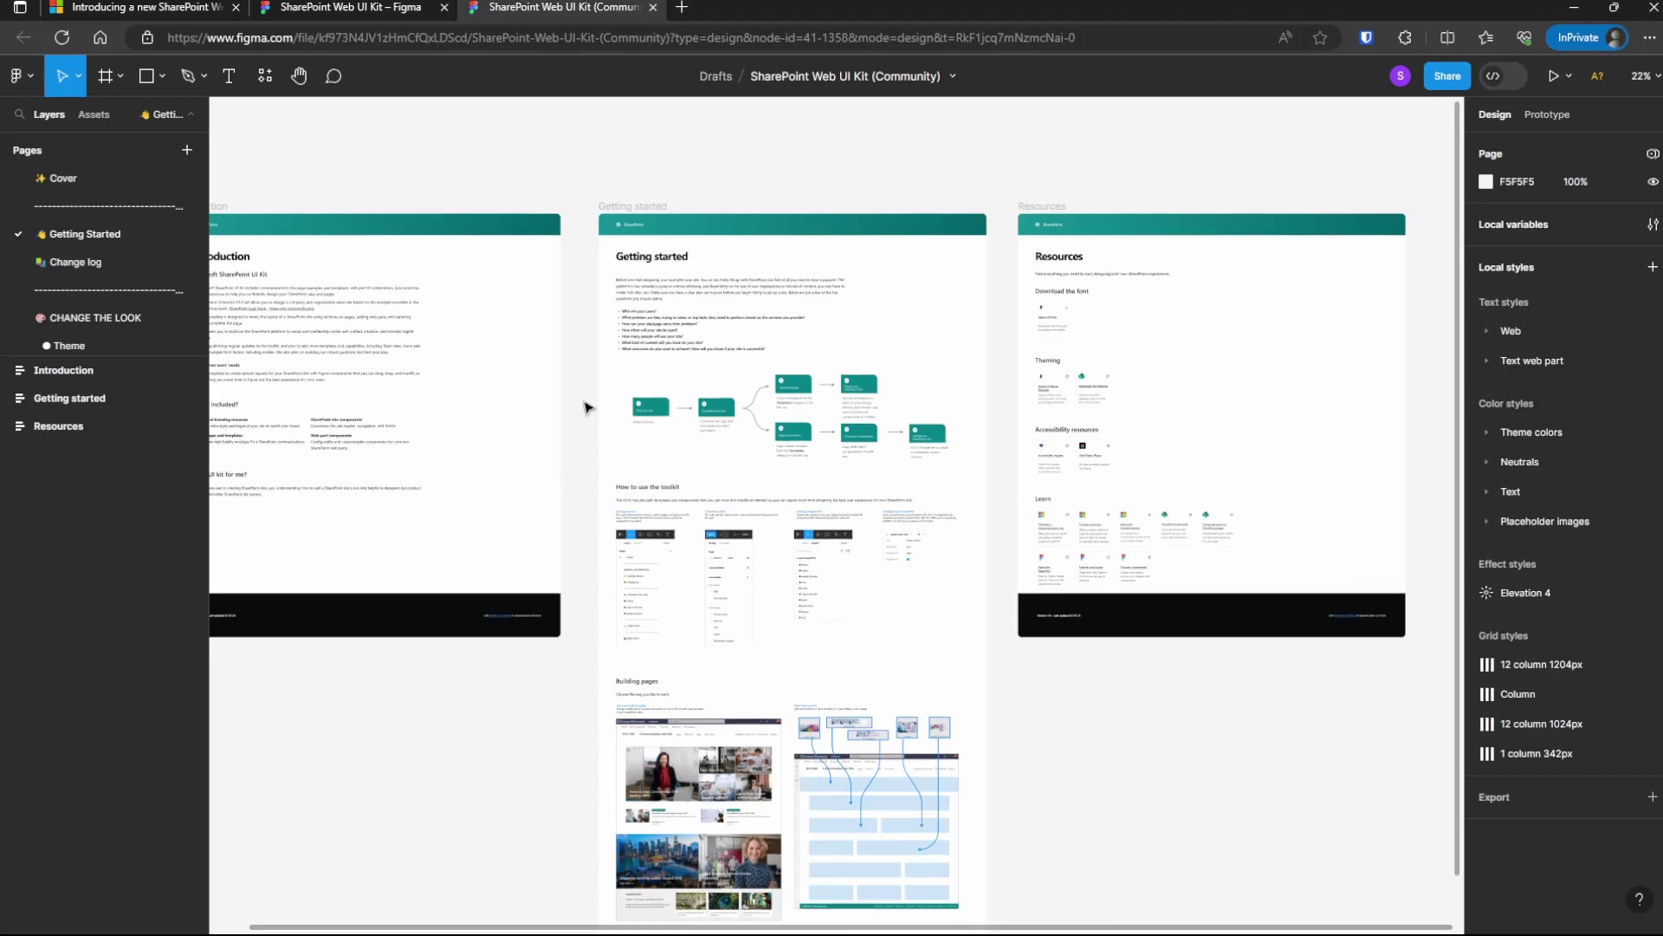
key(shift+0)
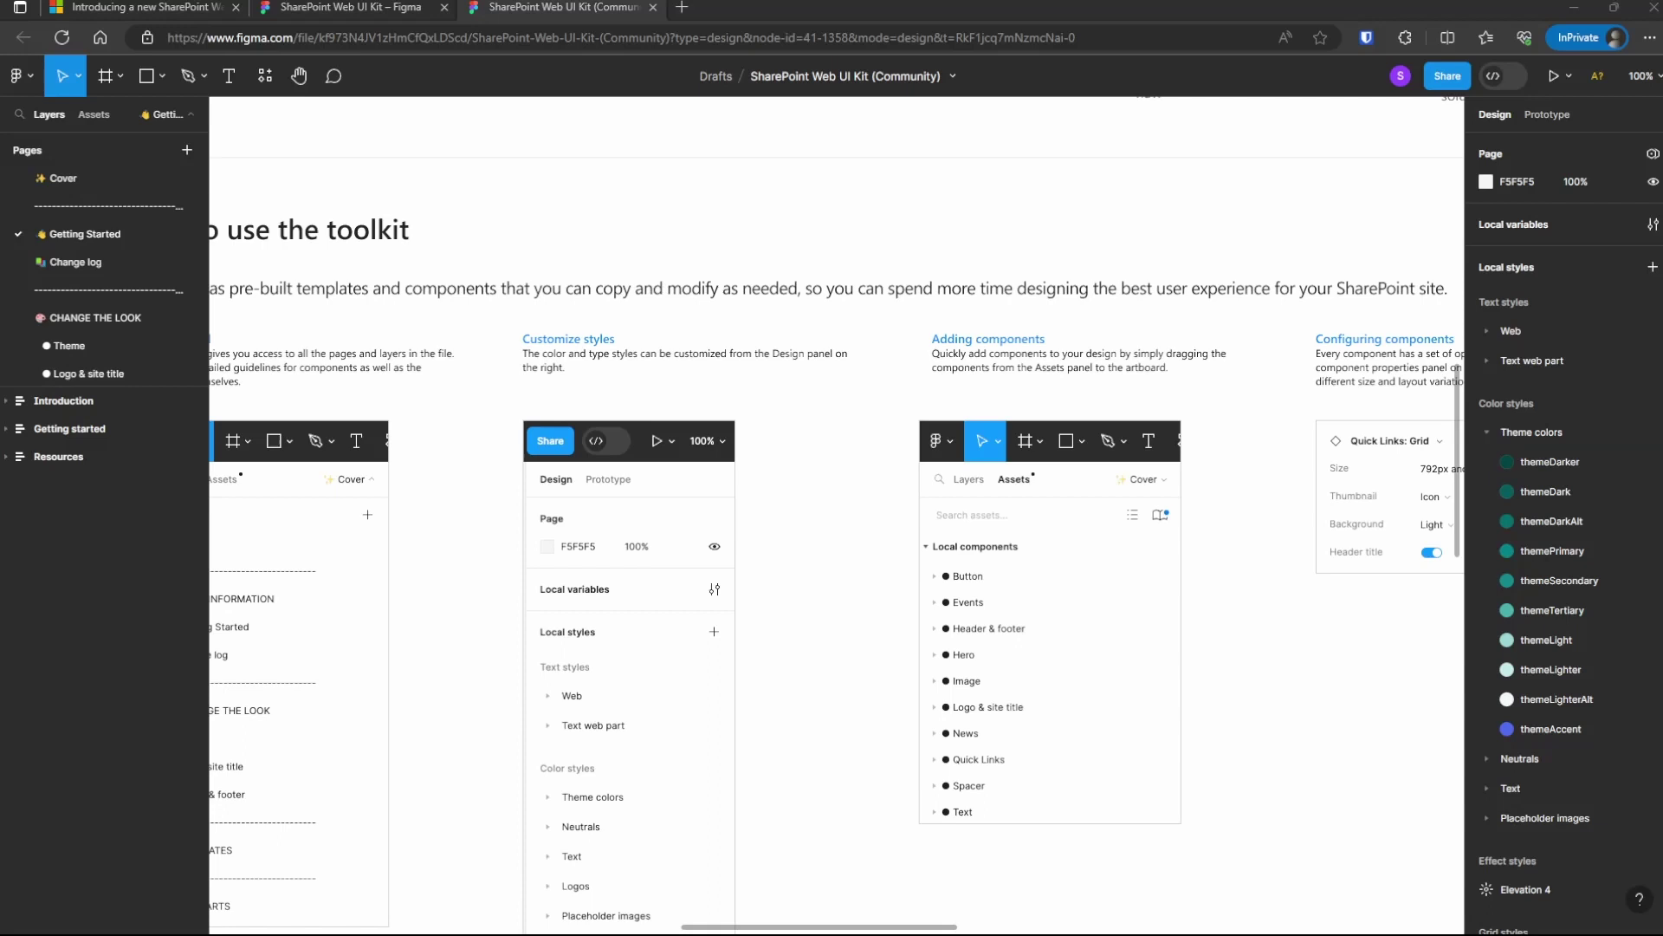
drag(156, 387, 172, 773)
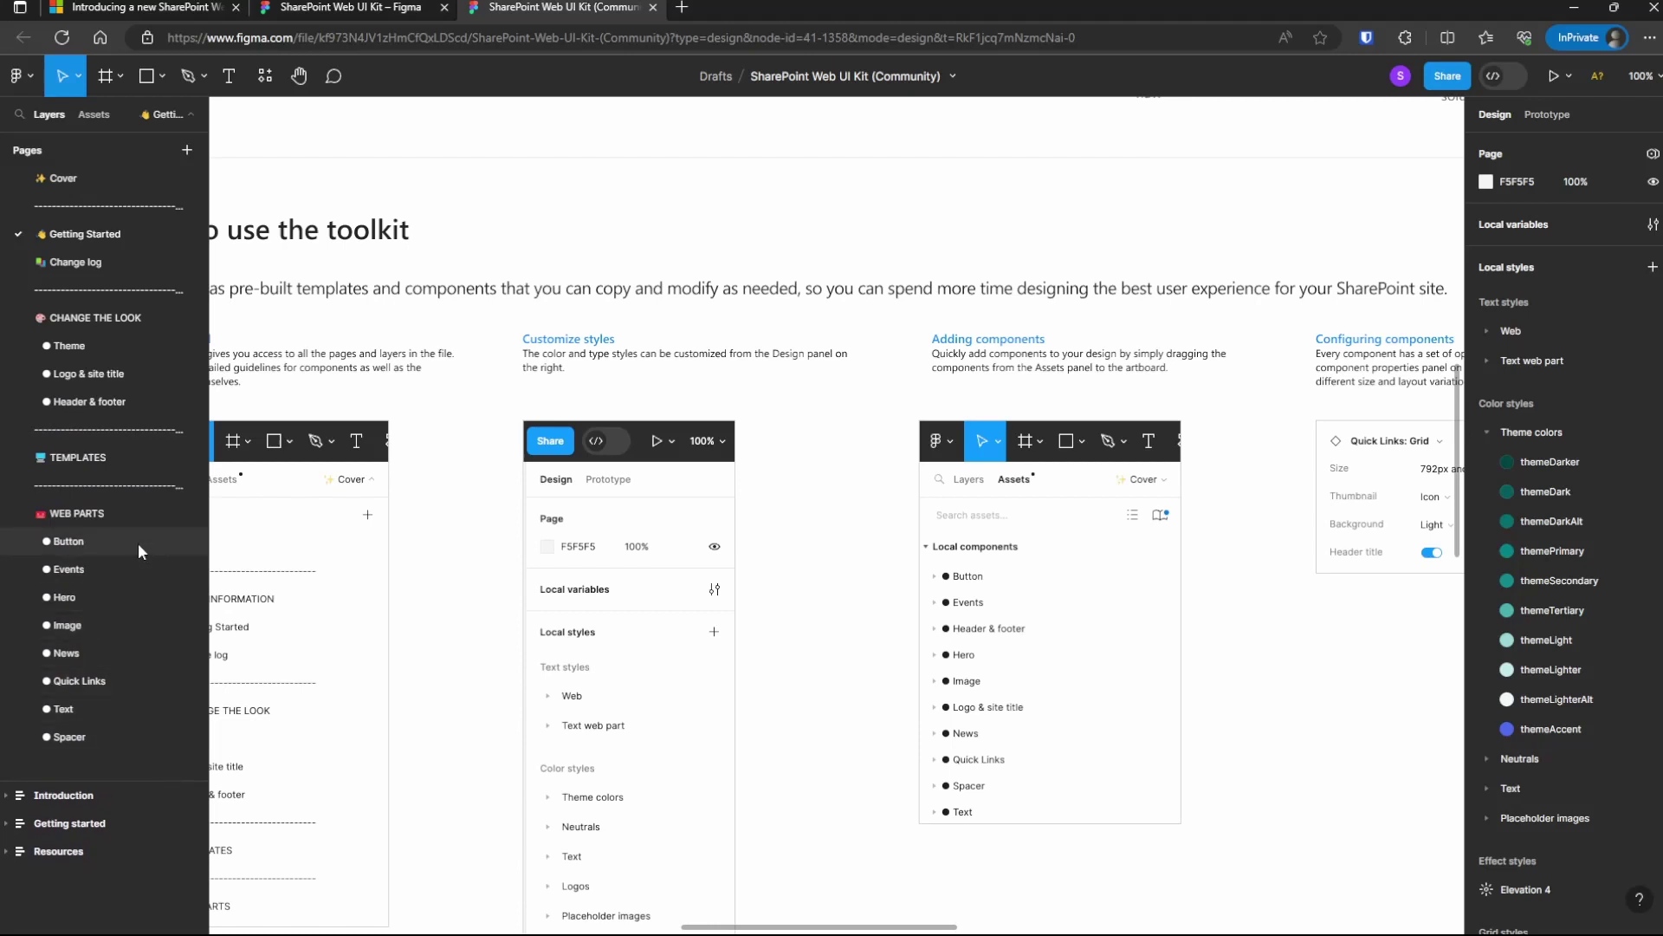
Go to the TEMPLATES page and inspect its example communication-site page and blank templates.
click(91, 460)
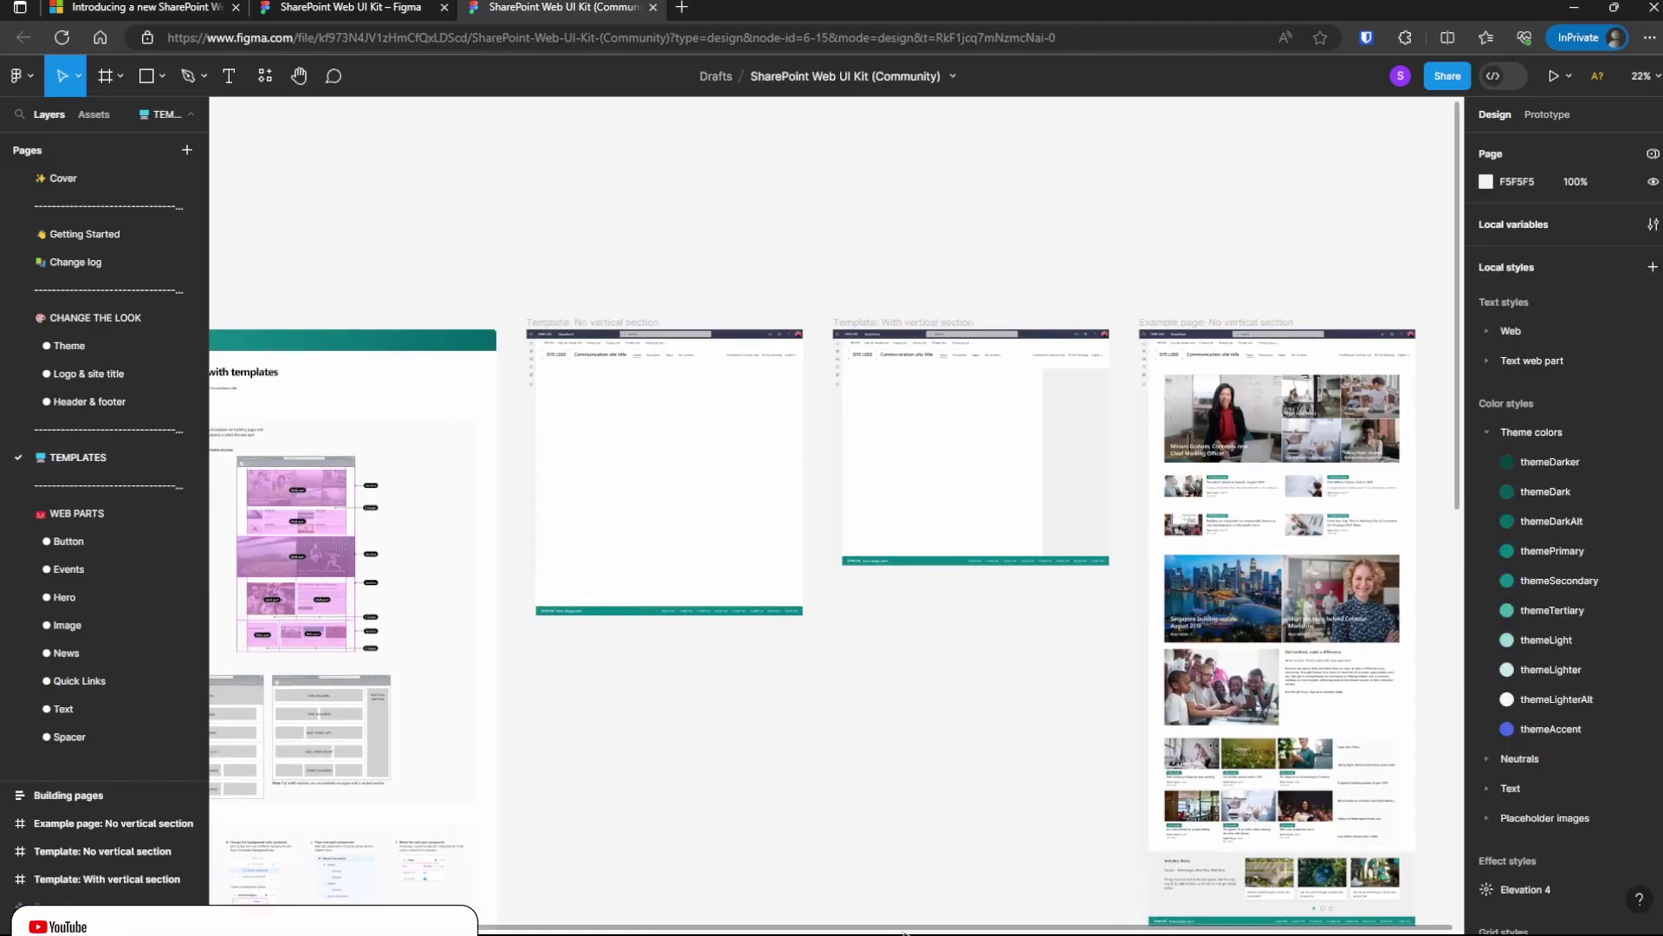
scroll(1177, 835, right, 5)
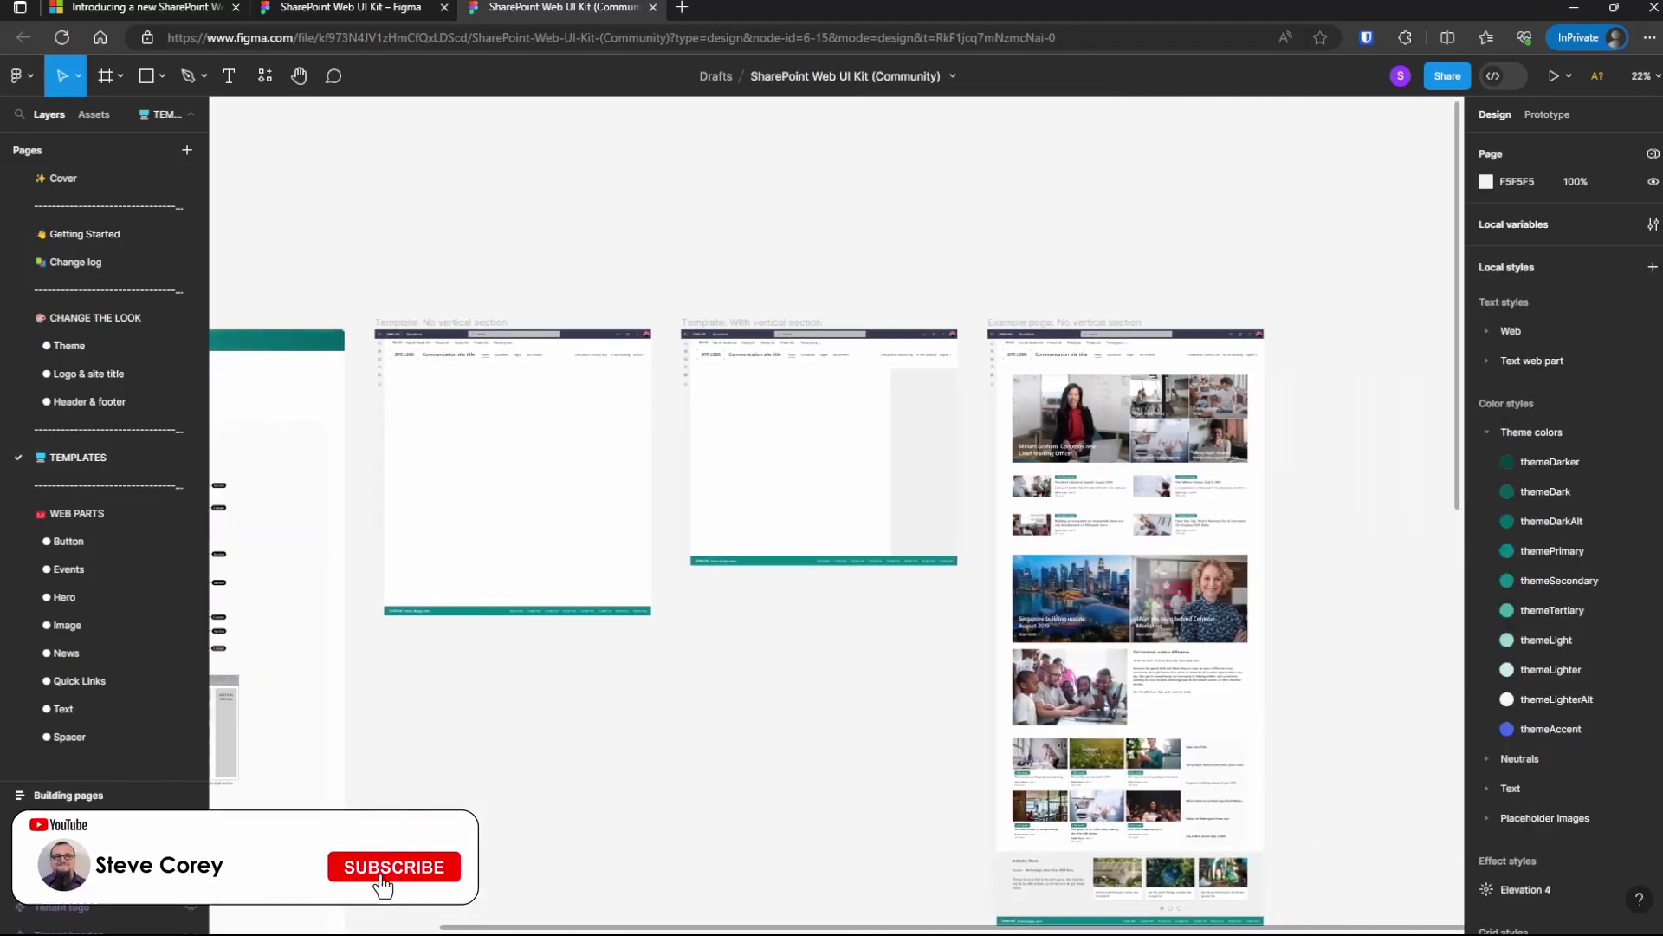
scroll(1177, 834, up, 5)
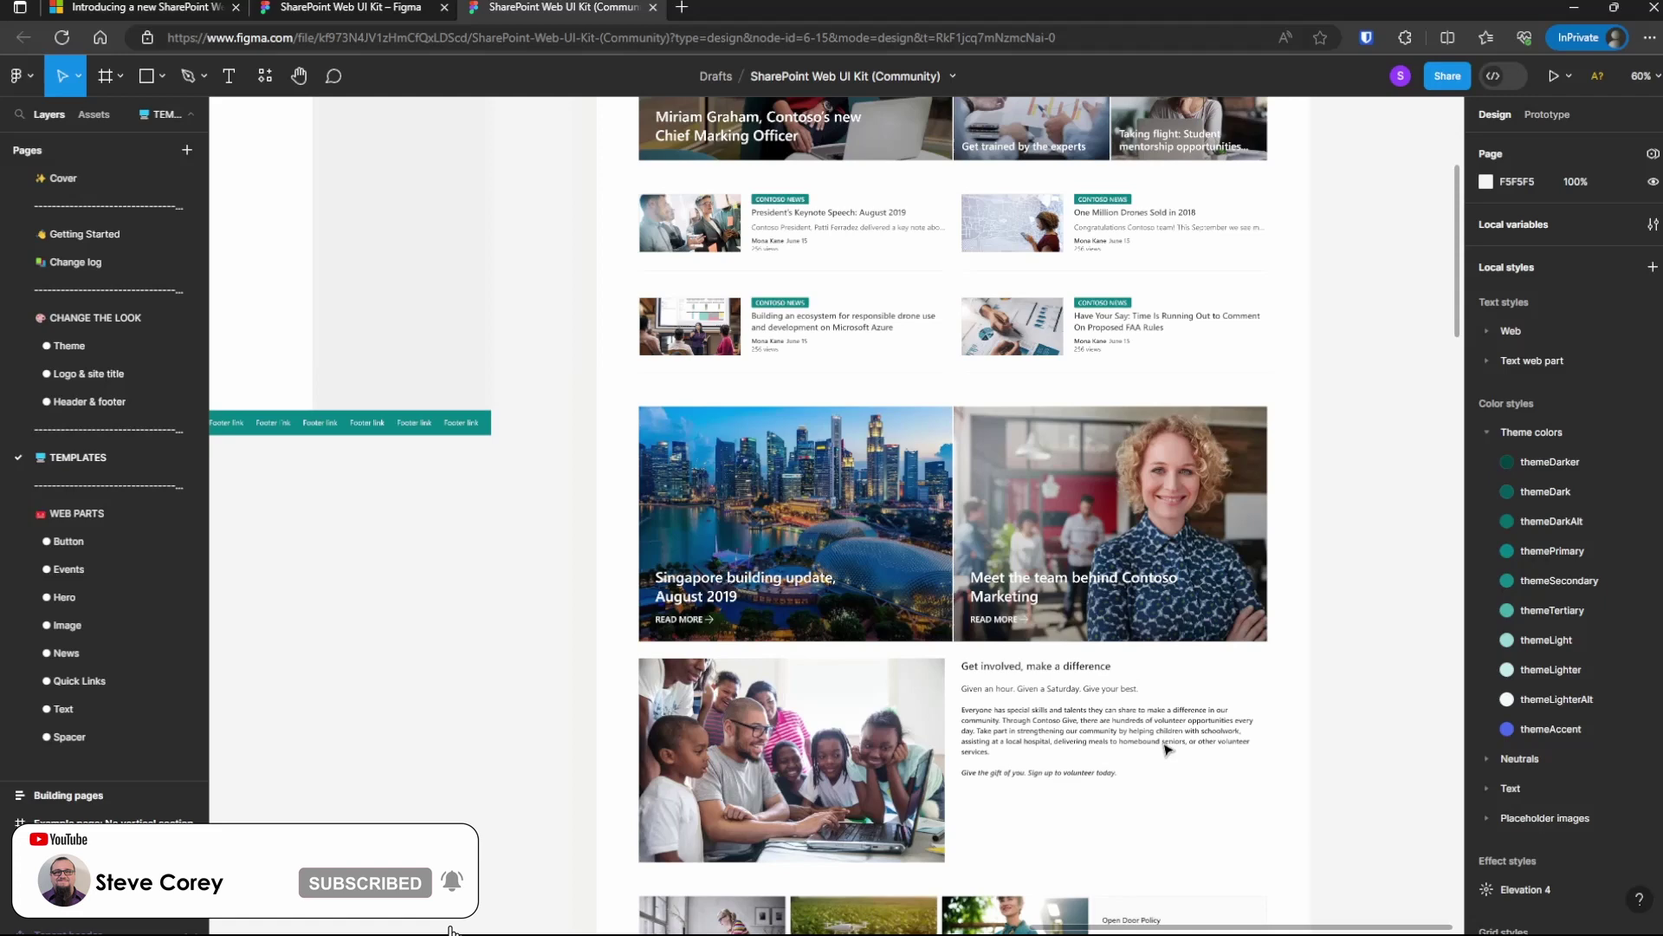
scroll(1103, 687, down, 3)
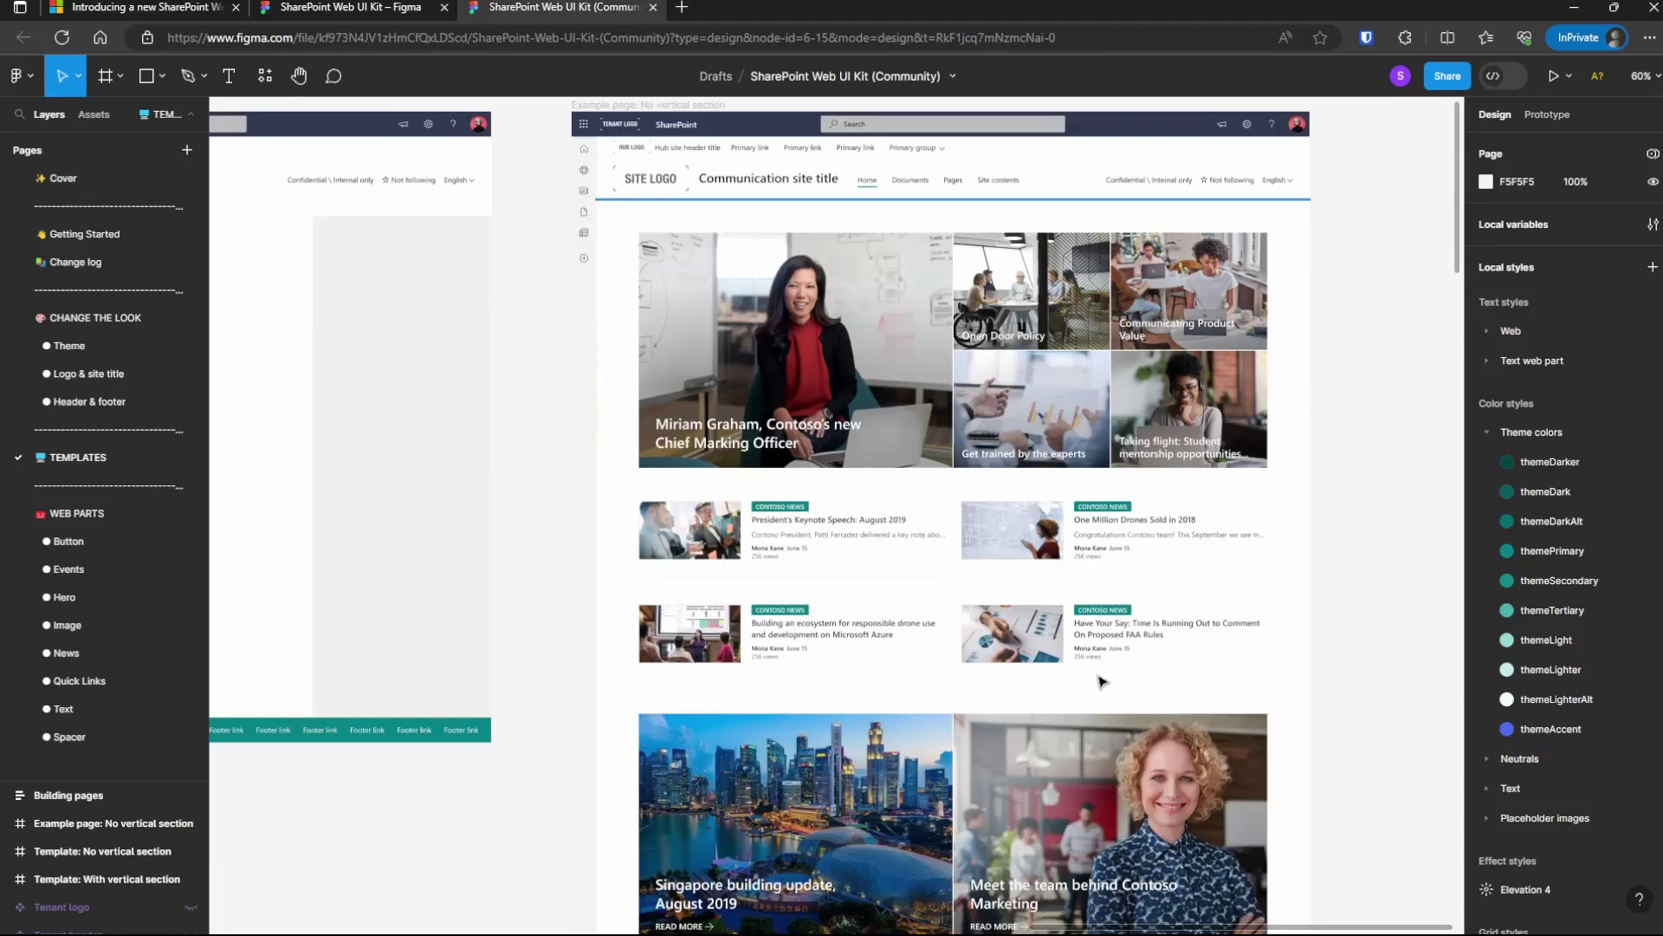
scroll(1100, 681, down, 1)
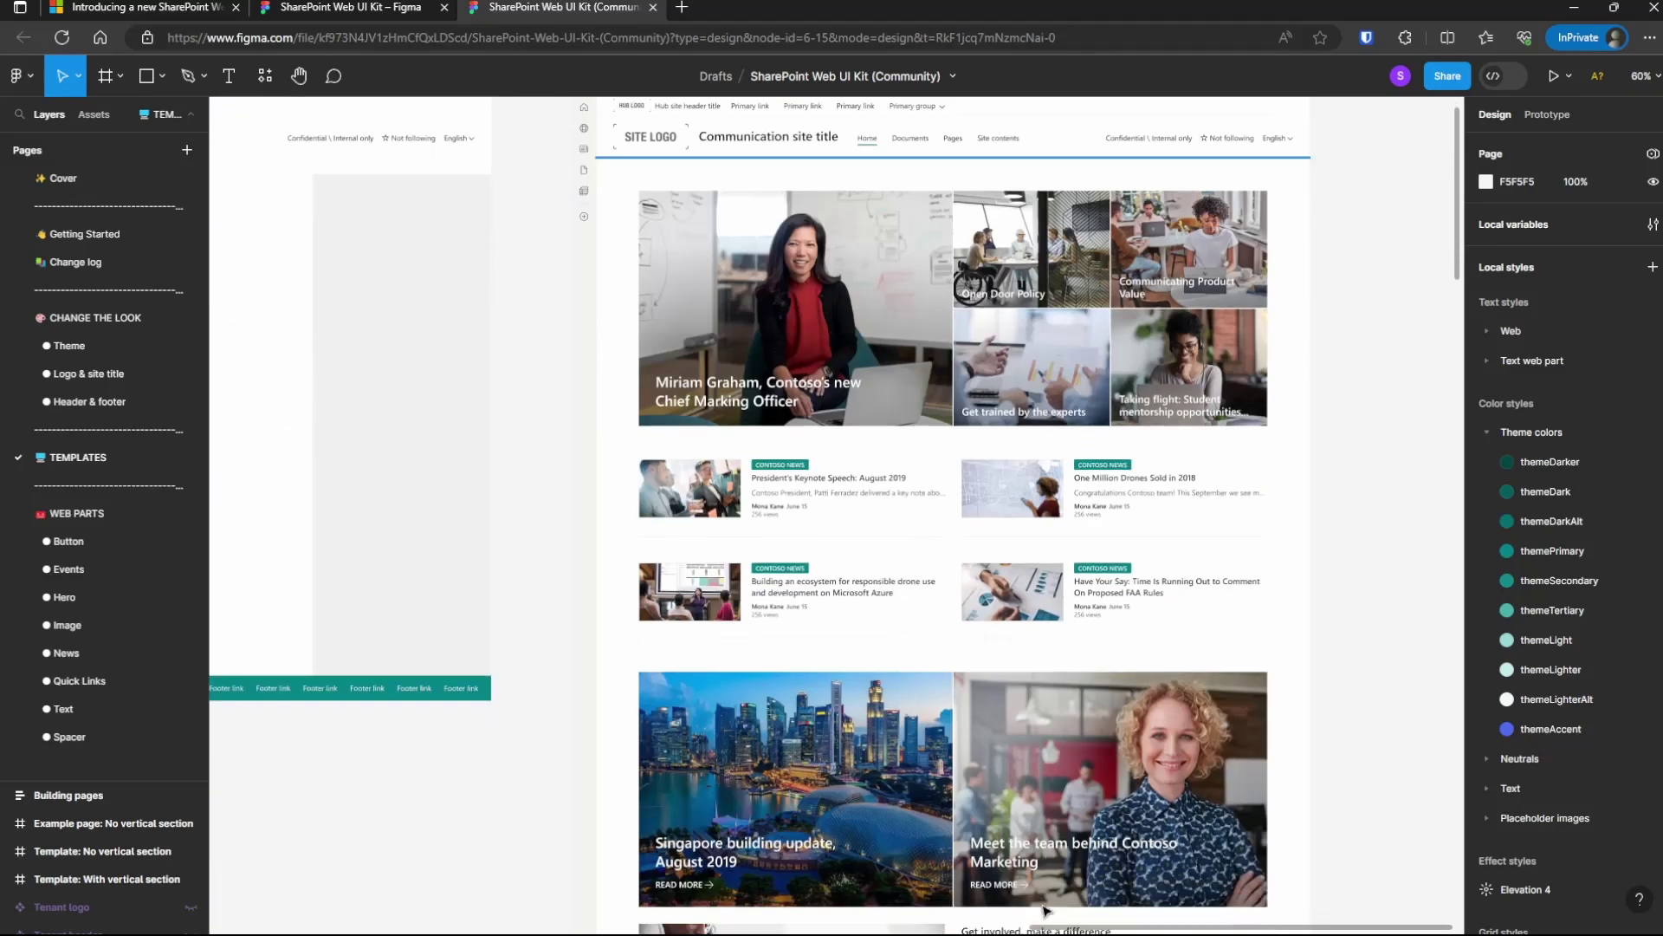
drag(1129, 928, 375, 884)
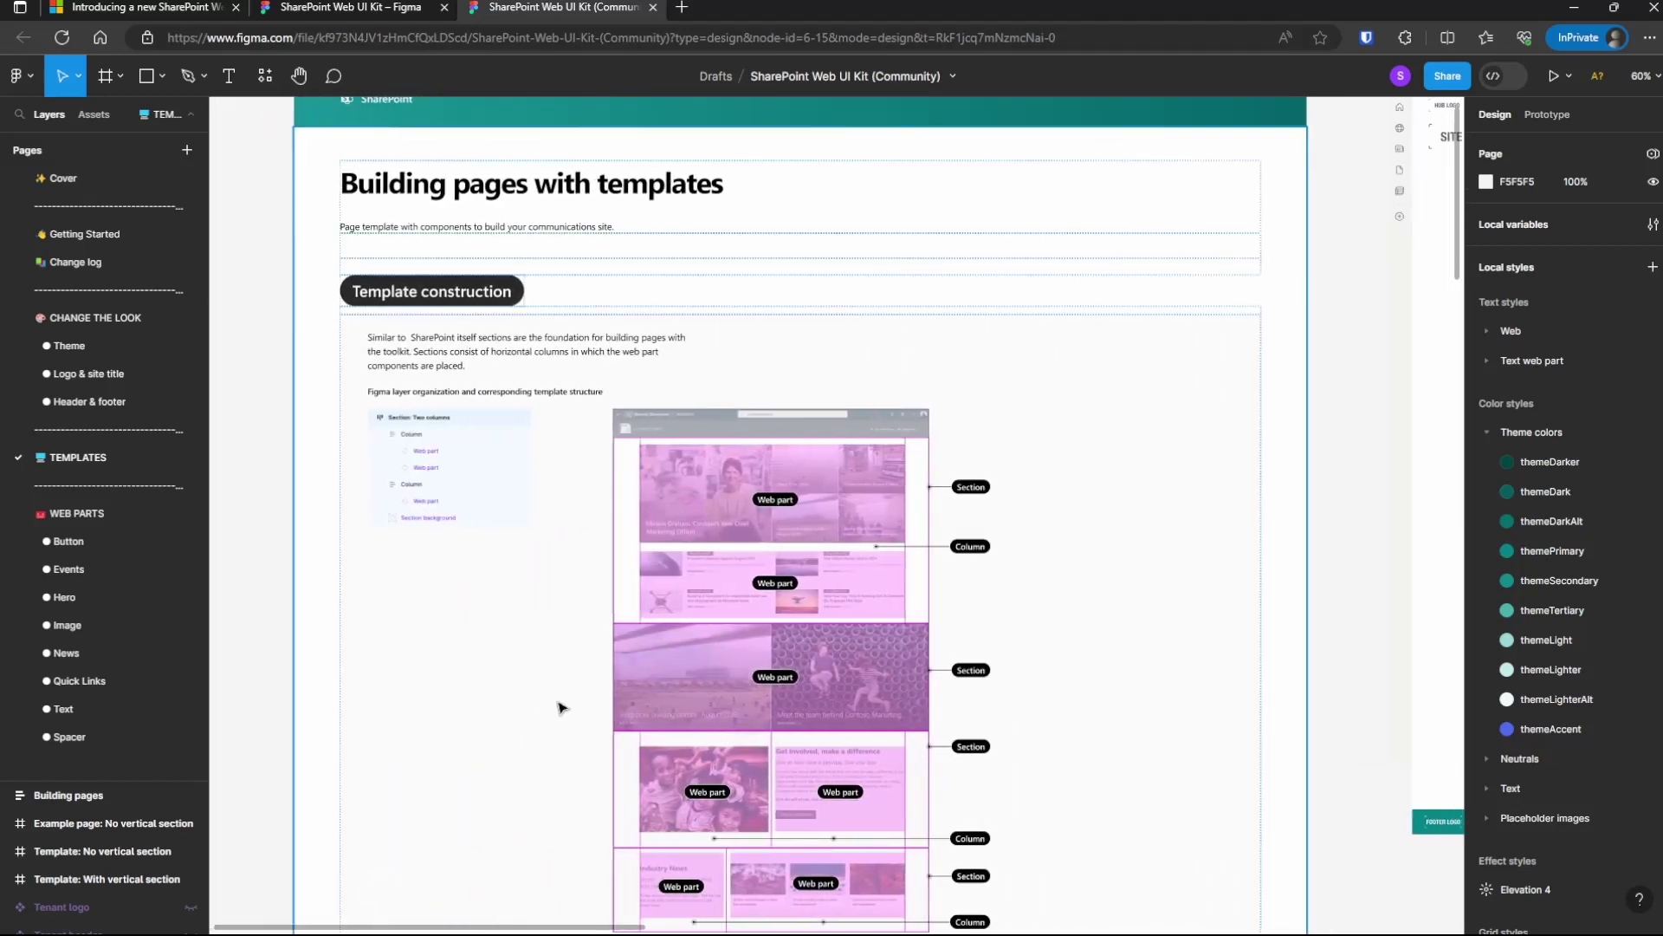
scroll(592, 741, up, 1)
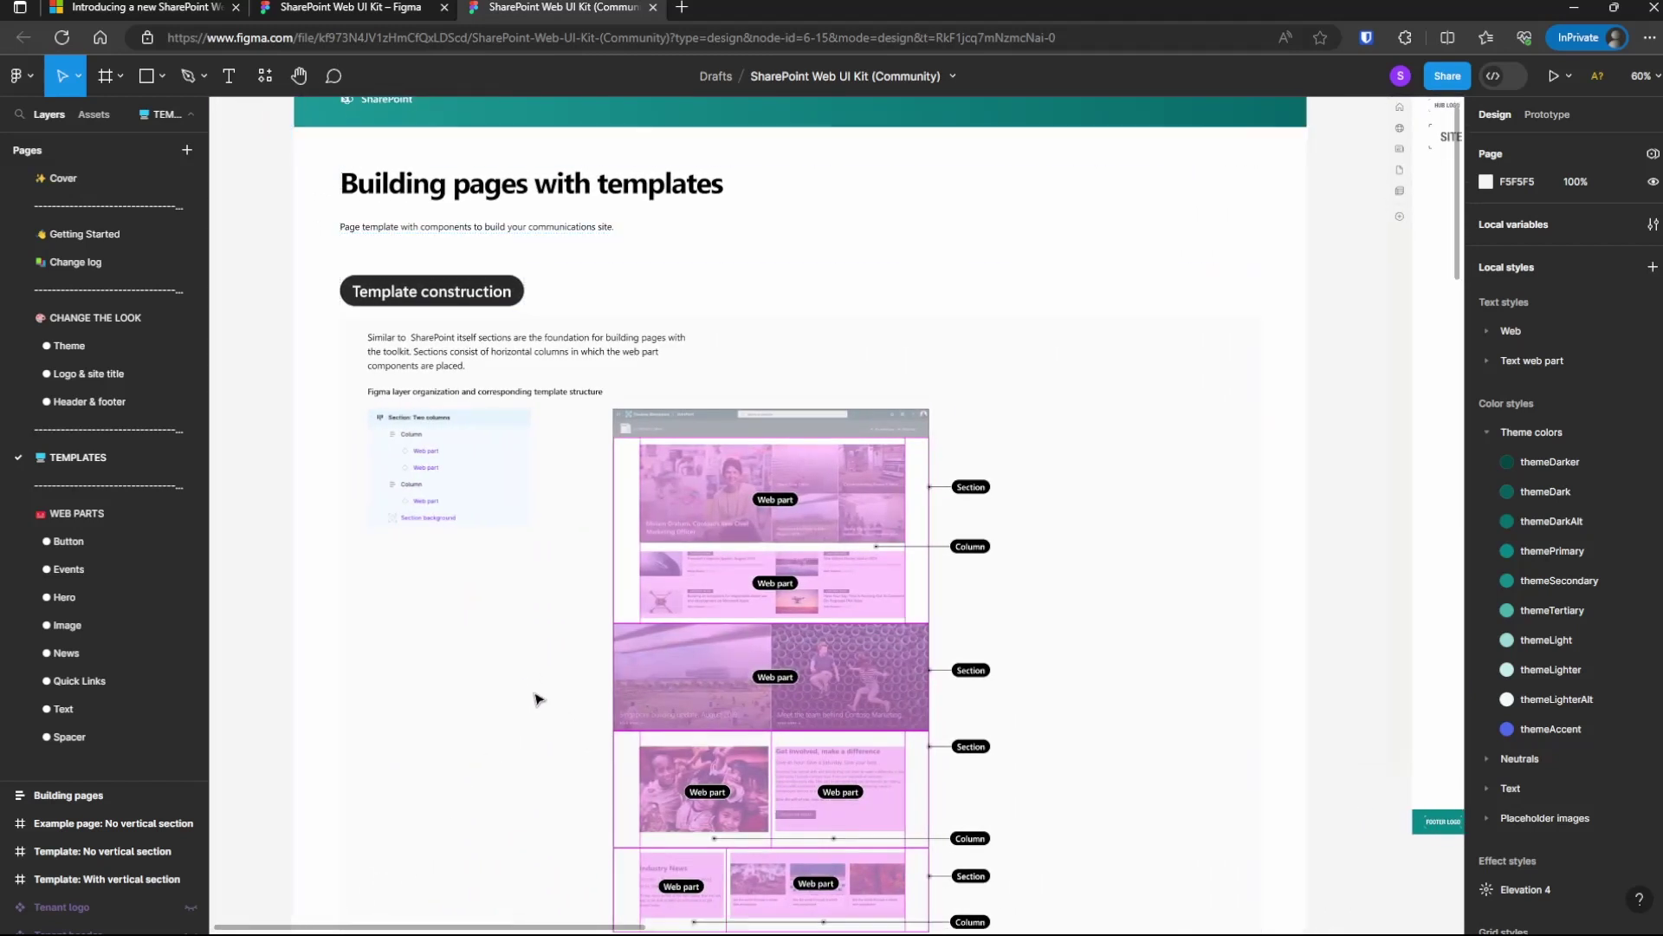
scroll(541, 700, down, 6)
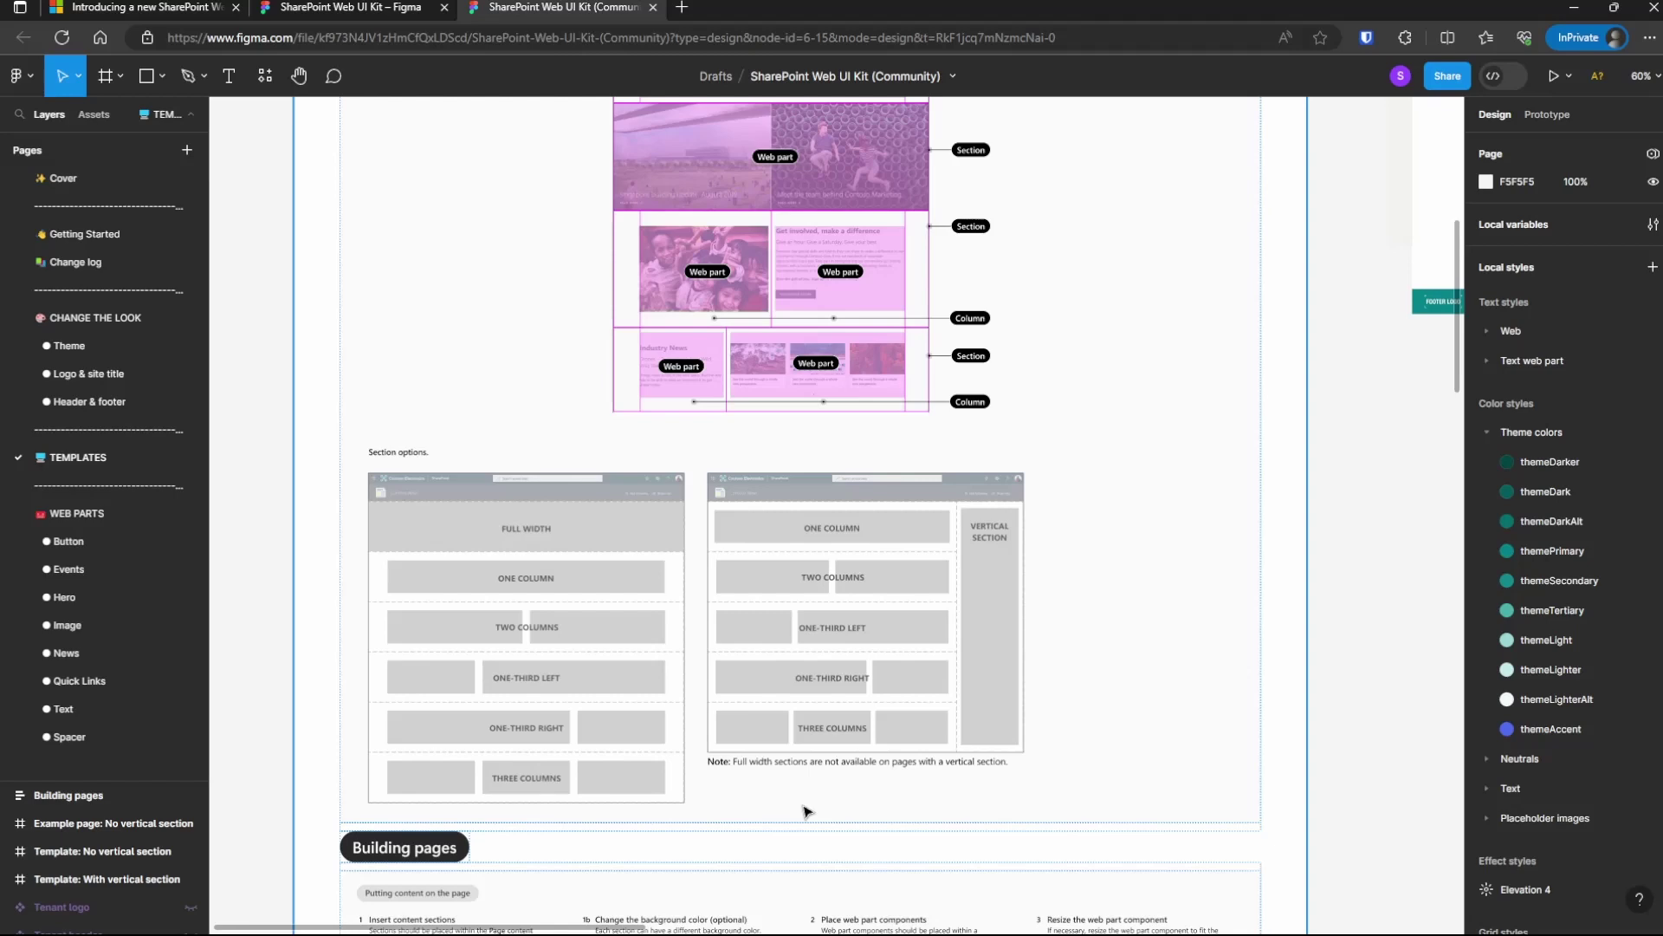
scroll(806, 810, down, 1)
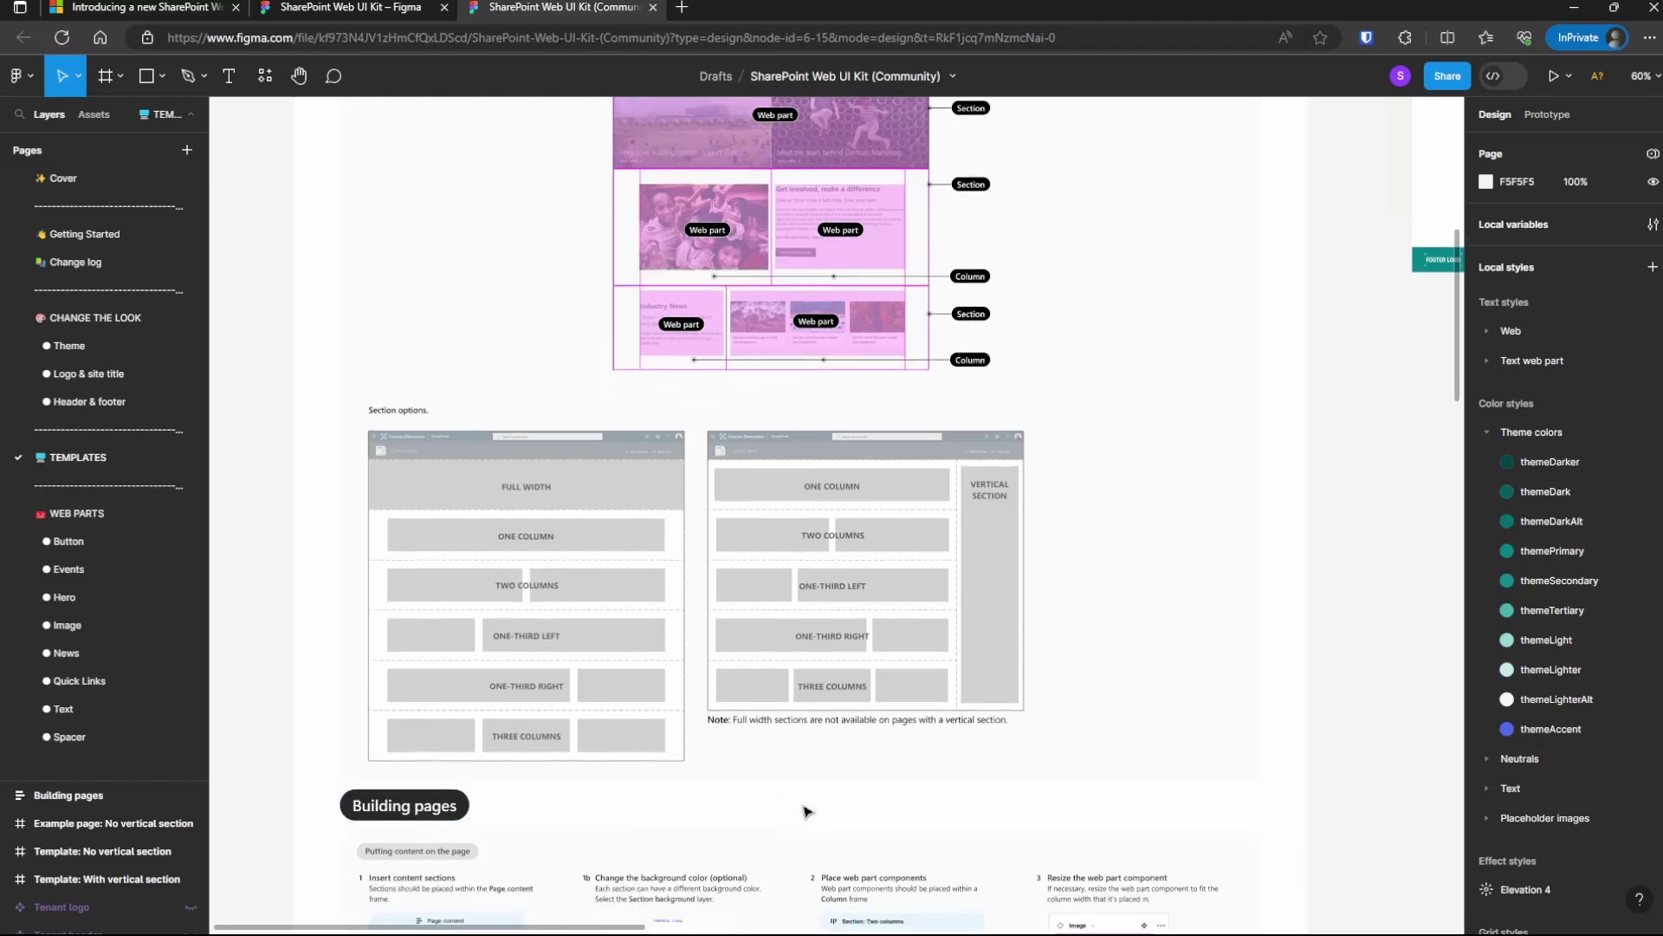
scroll(806, 810, down, 5)
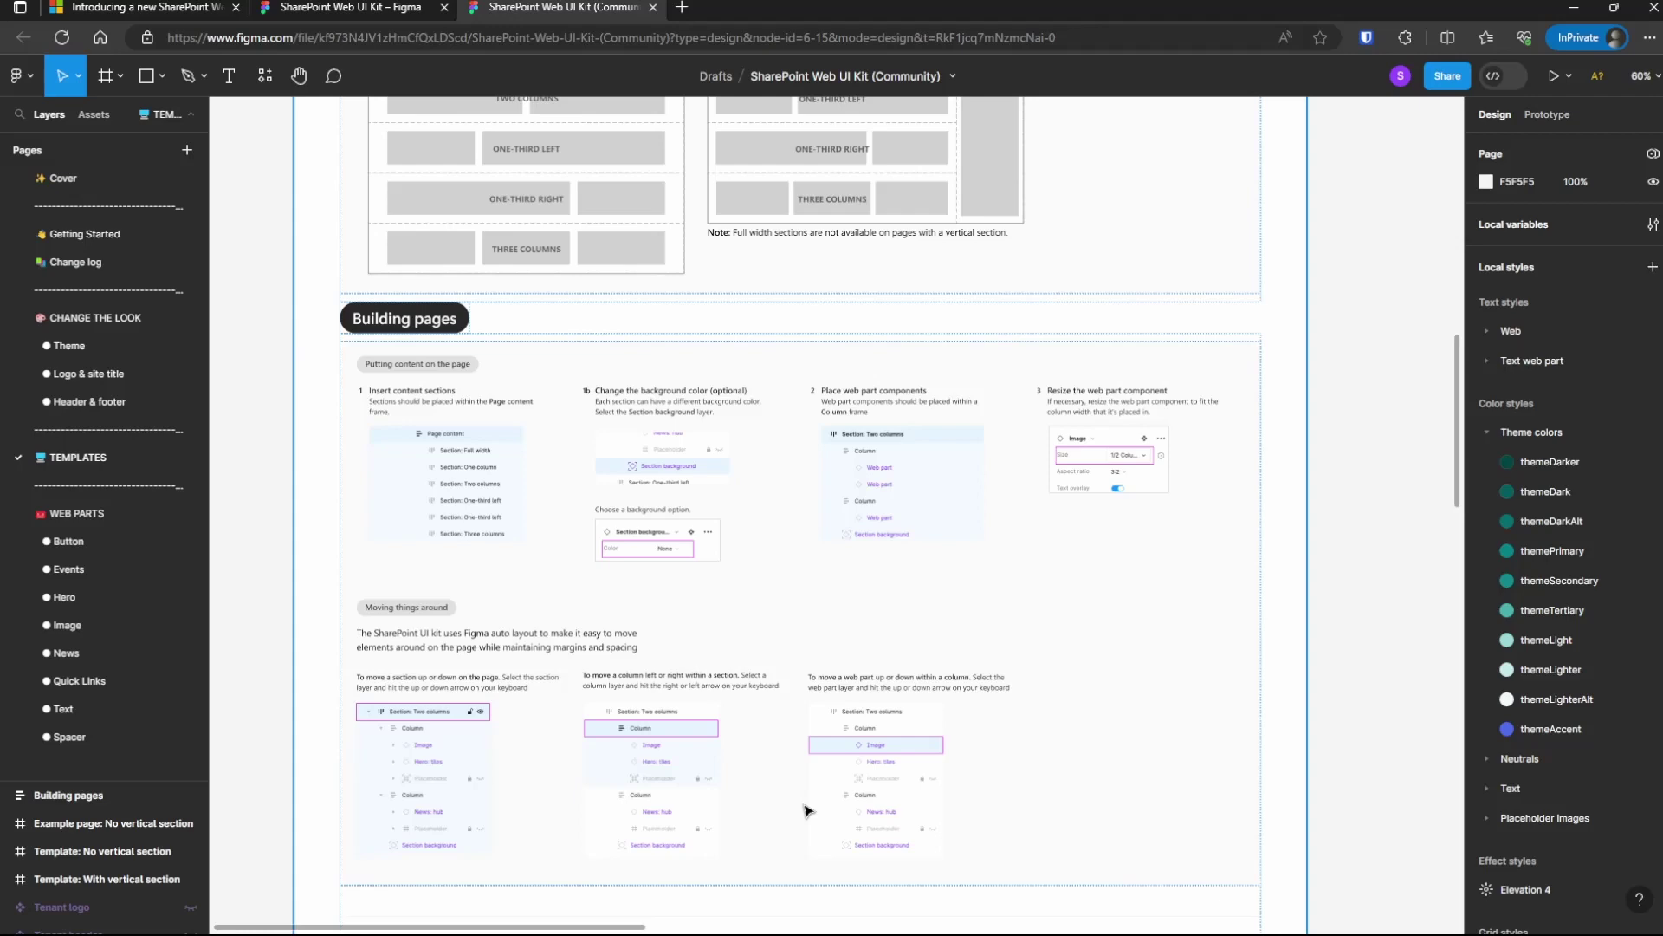
scroll(805, 810, down, 10)
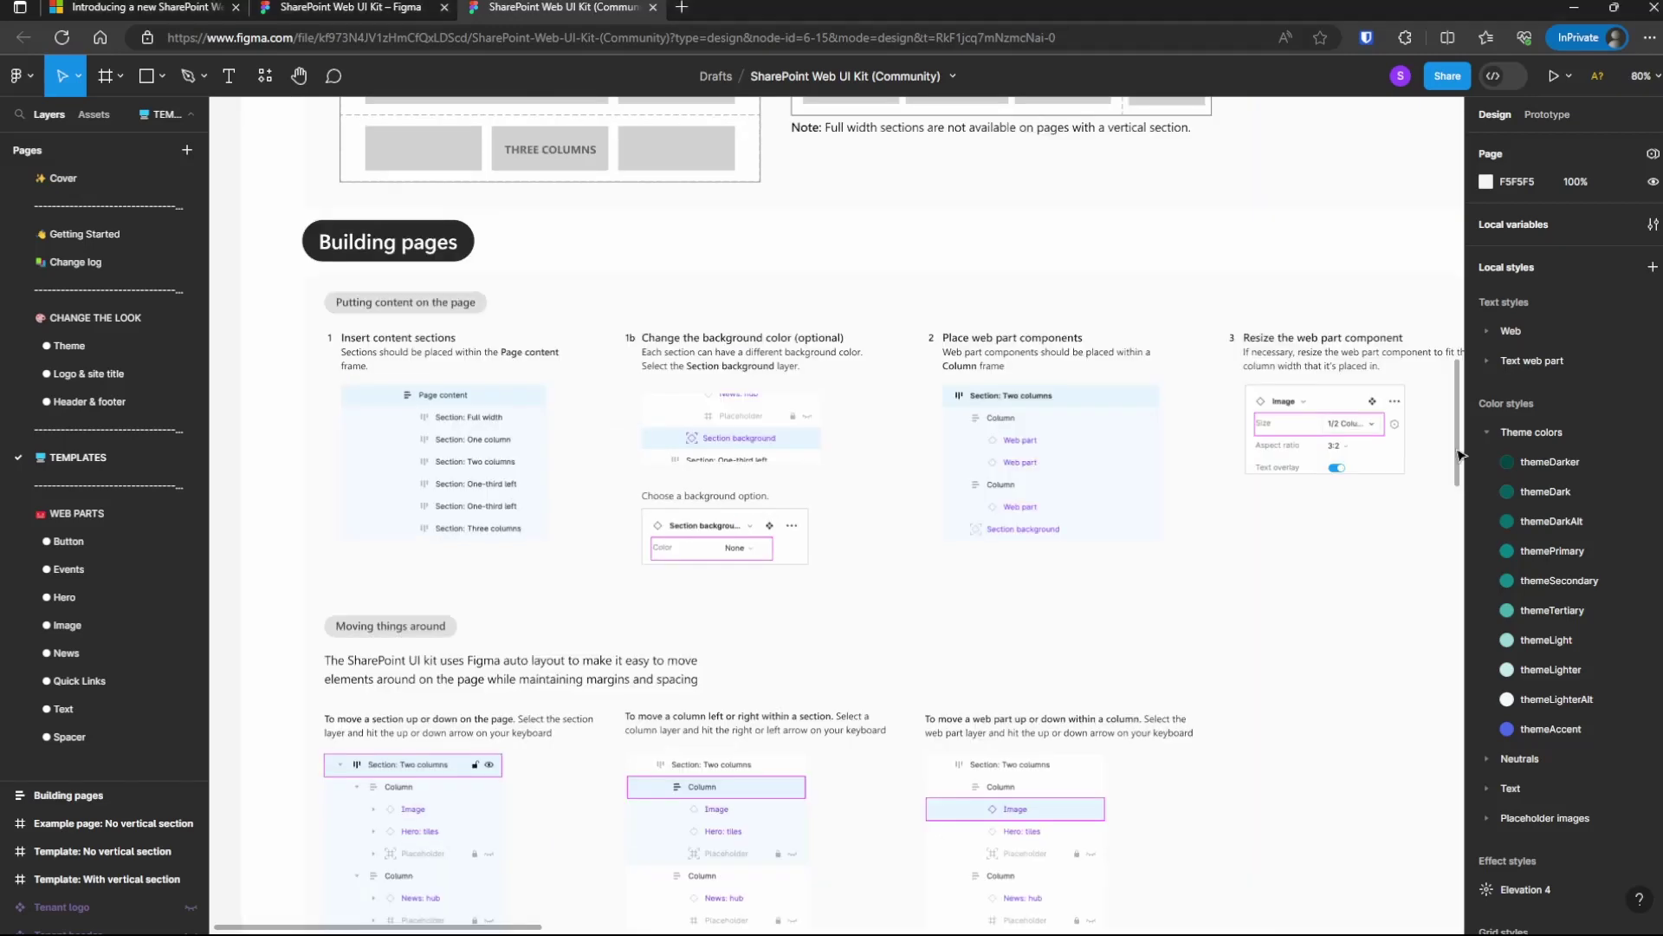
scroll(1459, 582, up, 2)
drag(1459, 582, 1459, 607)
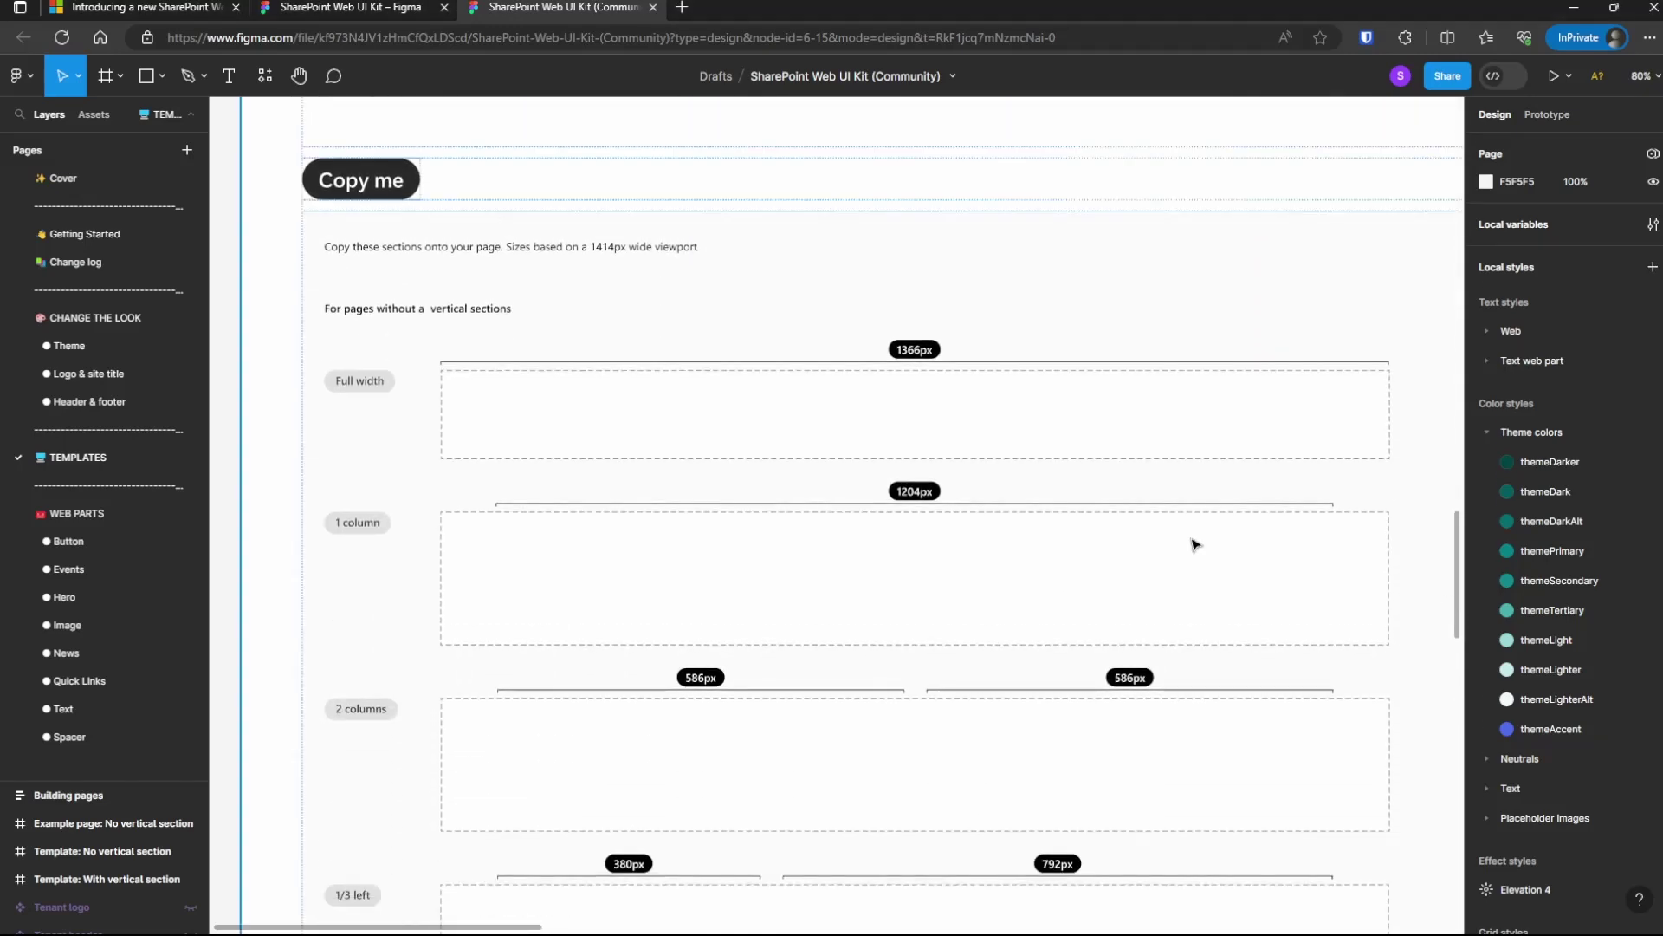
scroll(1098, 472, down, 1)
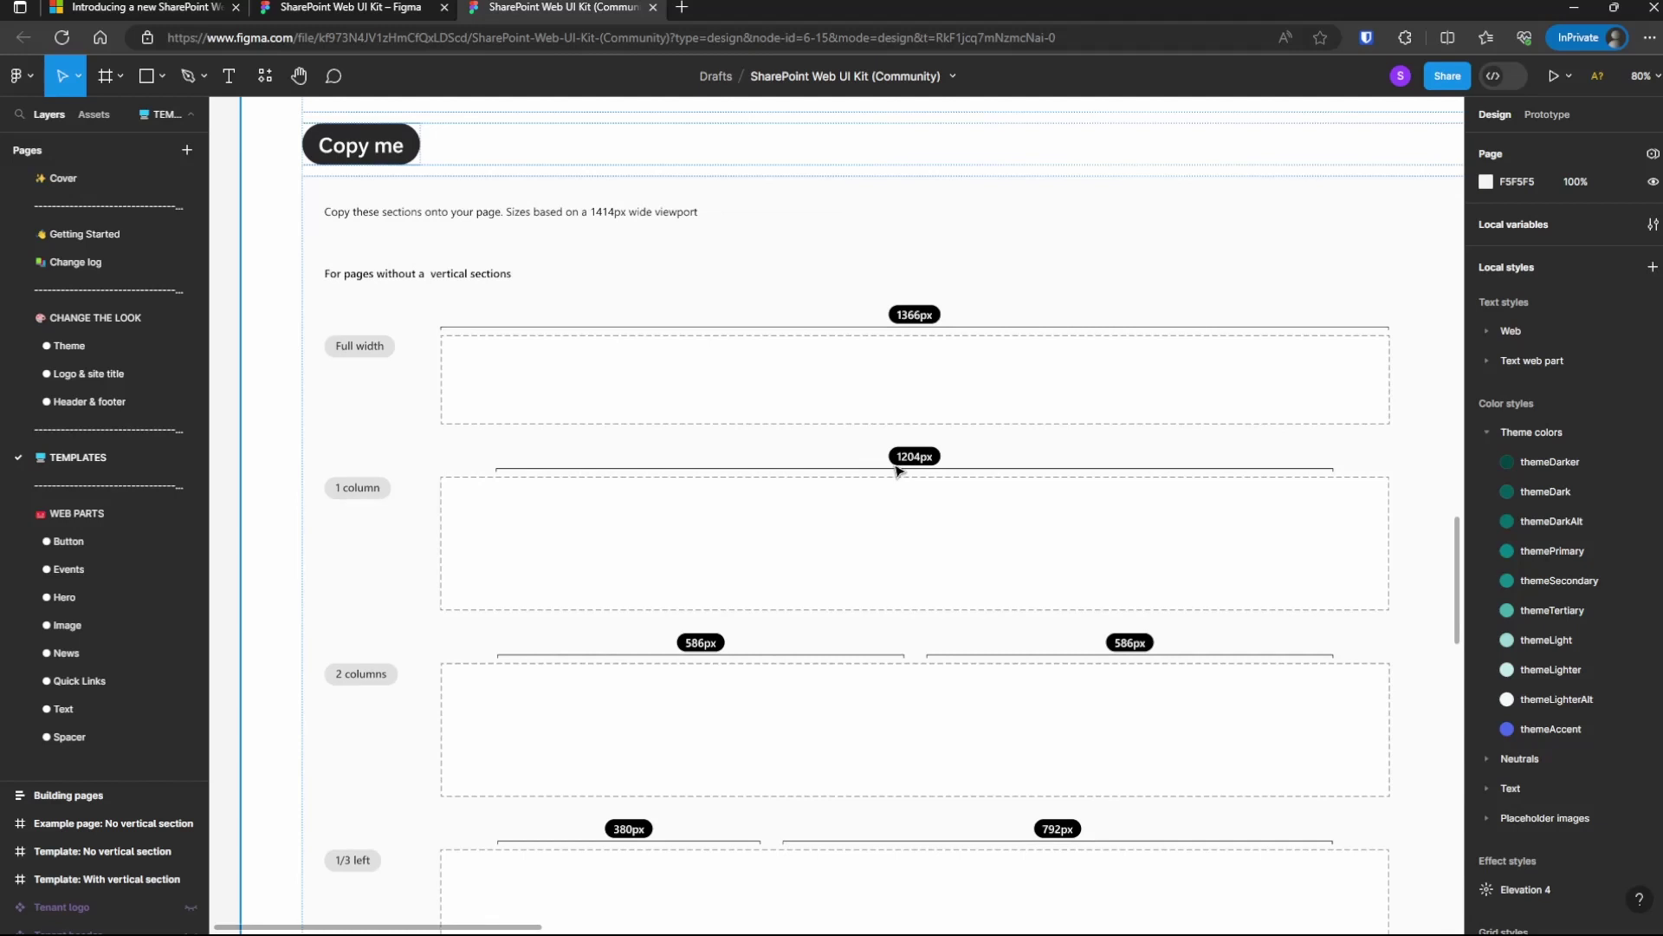
scroll(897, 471, down, 6)
scroll(1321, 527, right, 5)
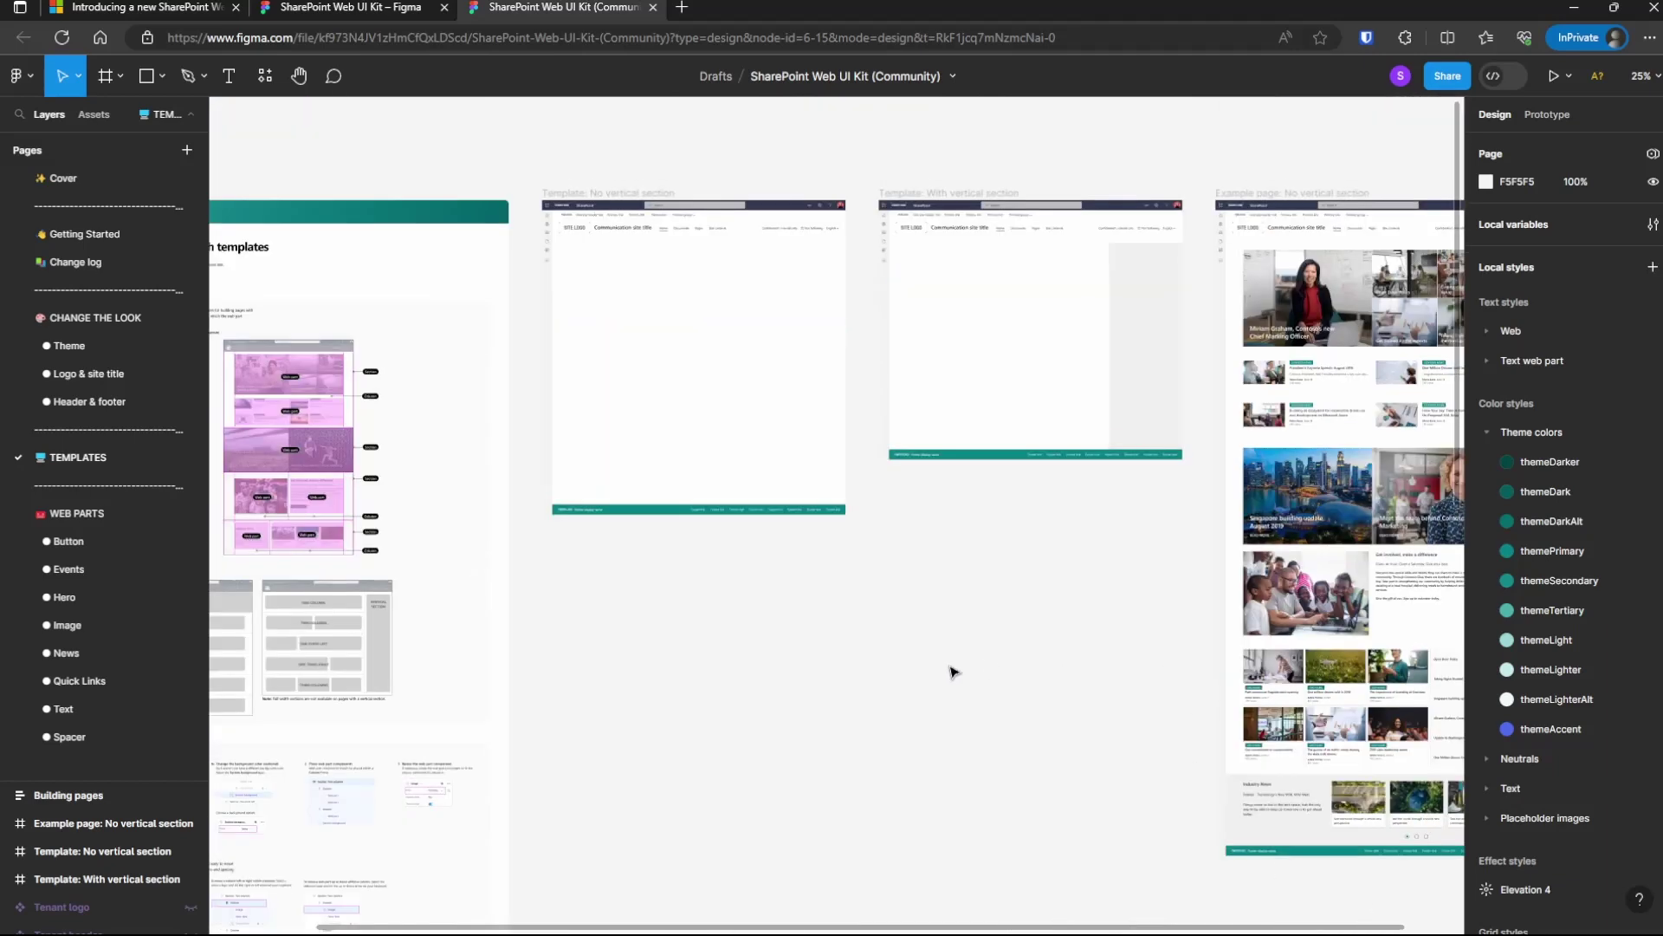
scroll(754, 367, up, 5)
drag(1041, 927, 1058, 927)
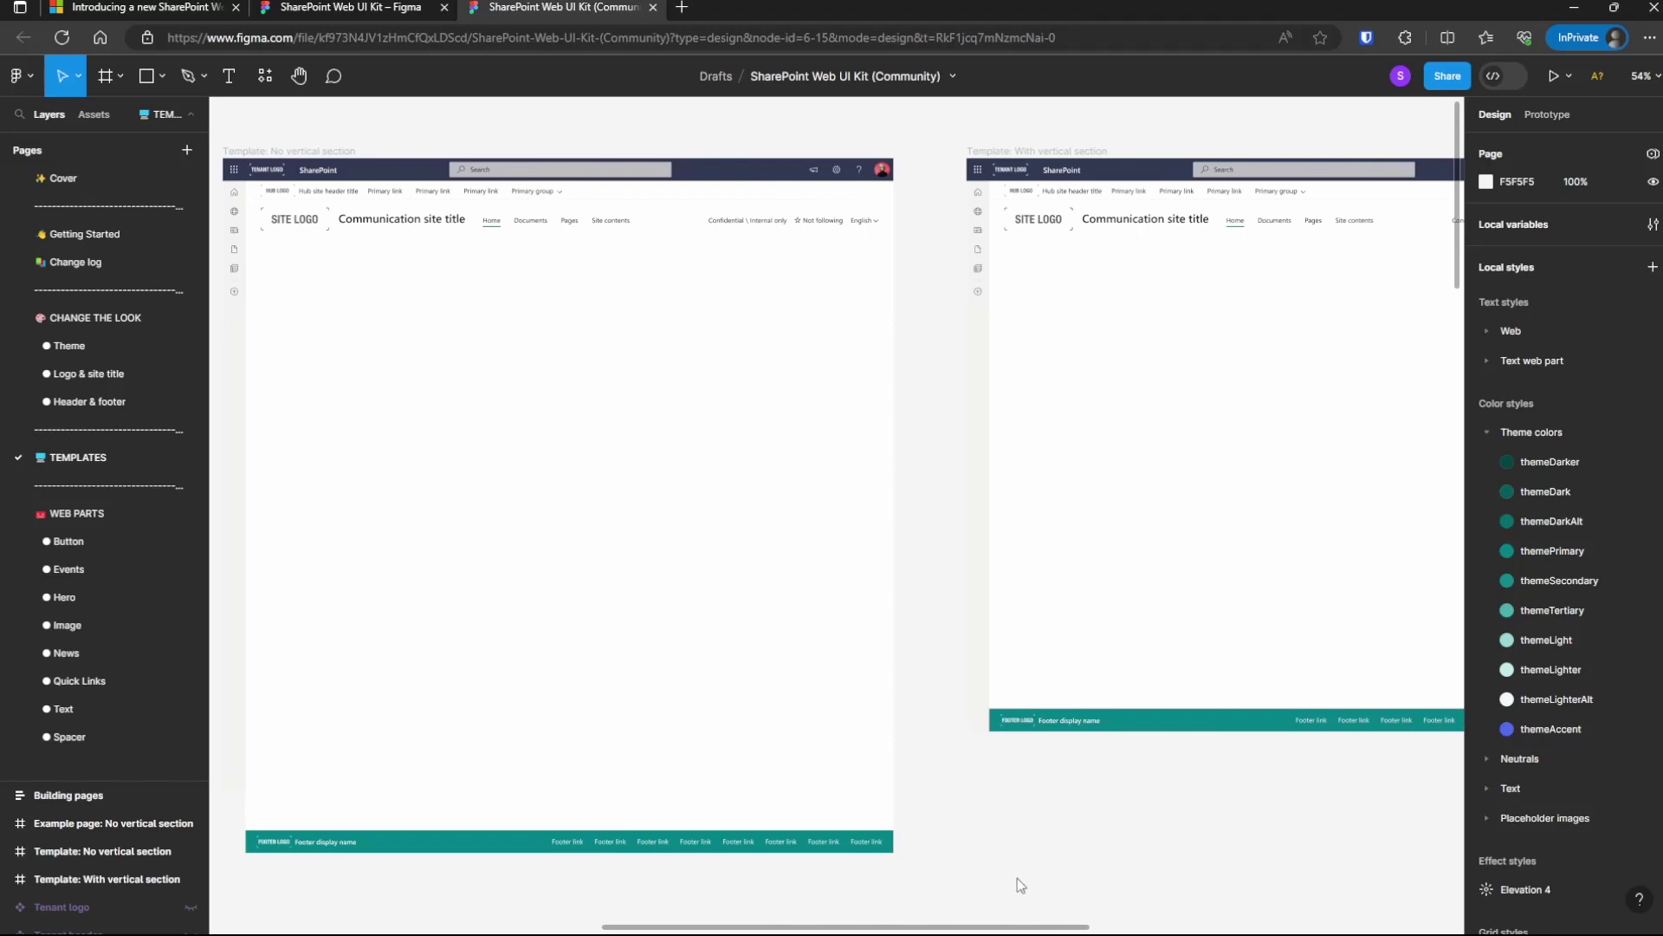
drag(947, 932, 910, 932)
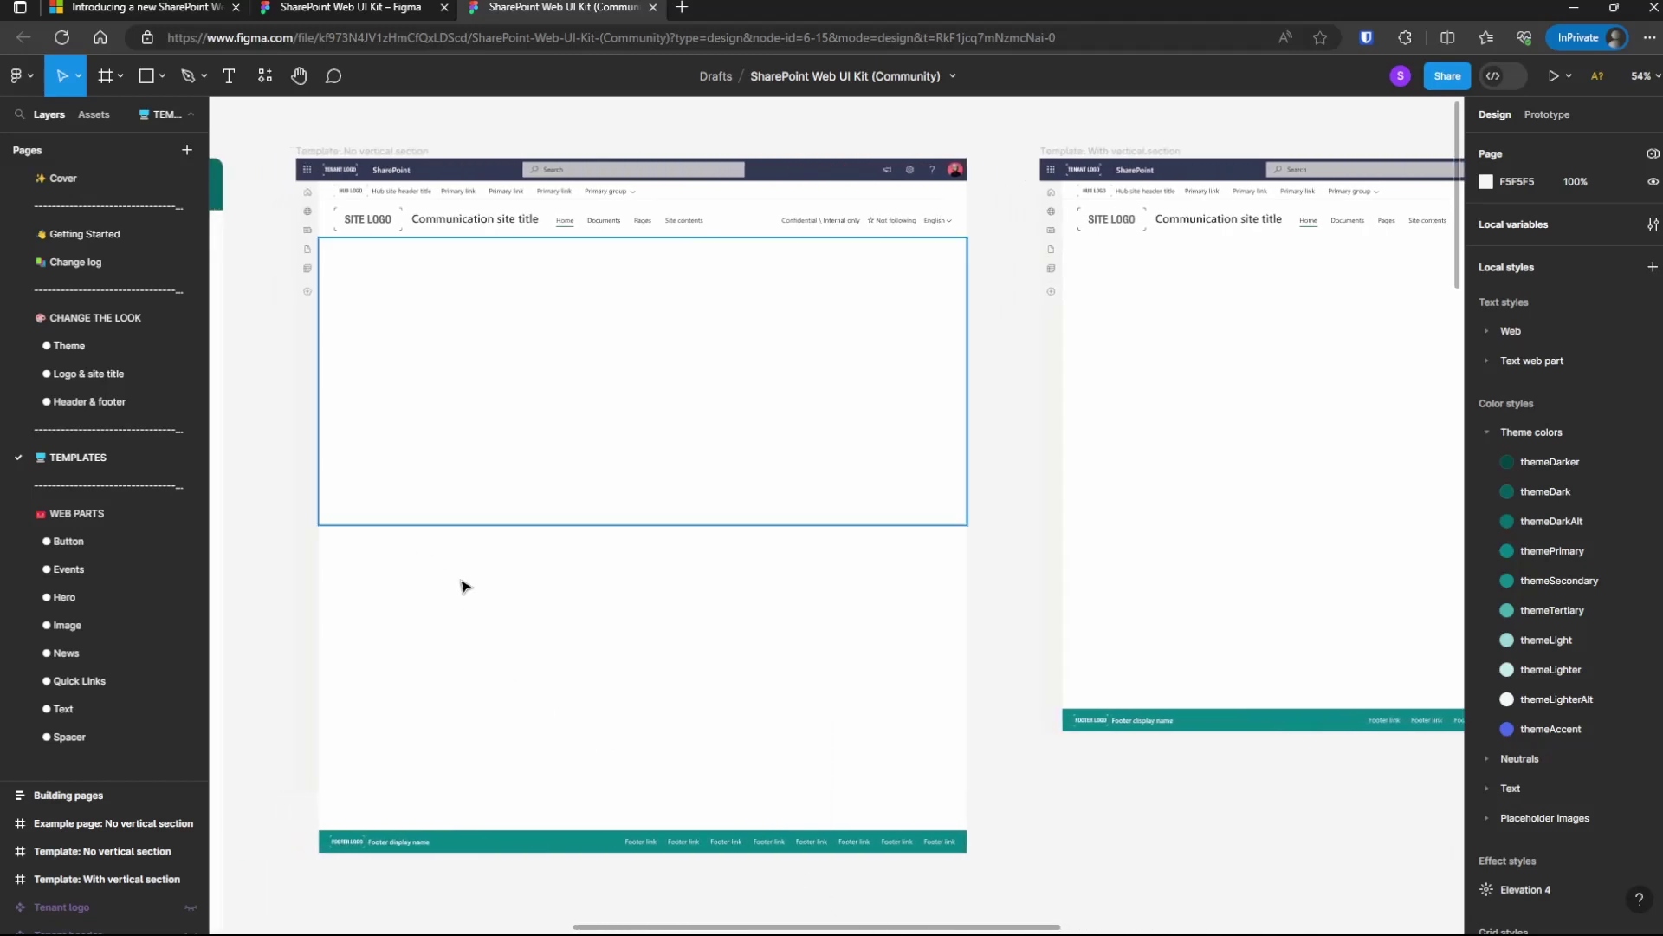
scroll(524, 599, up, 3)
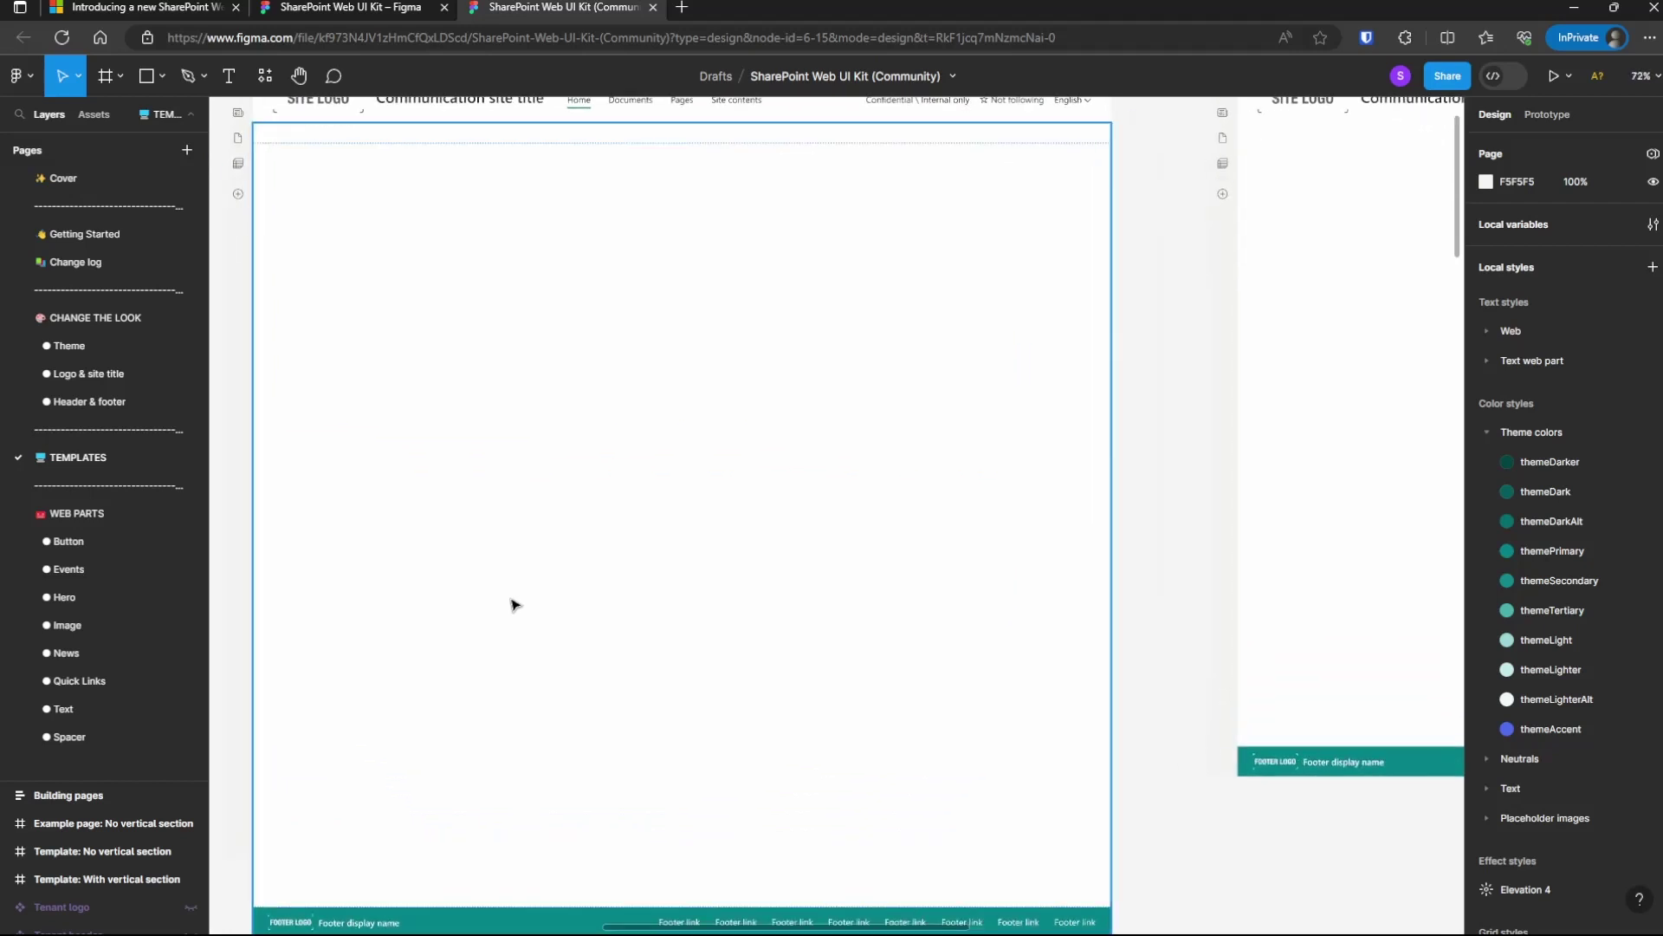
click(495, 541)
double_click(685, 624)
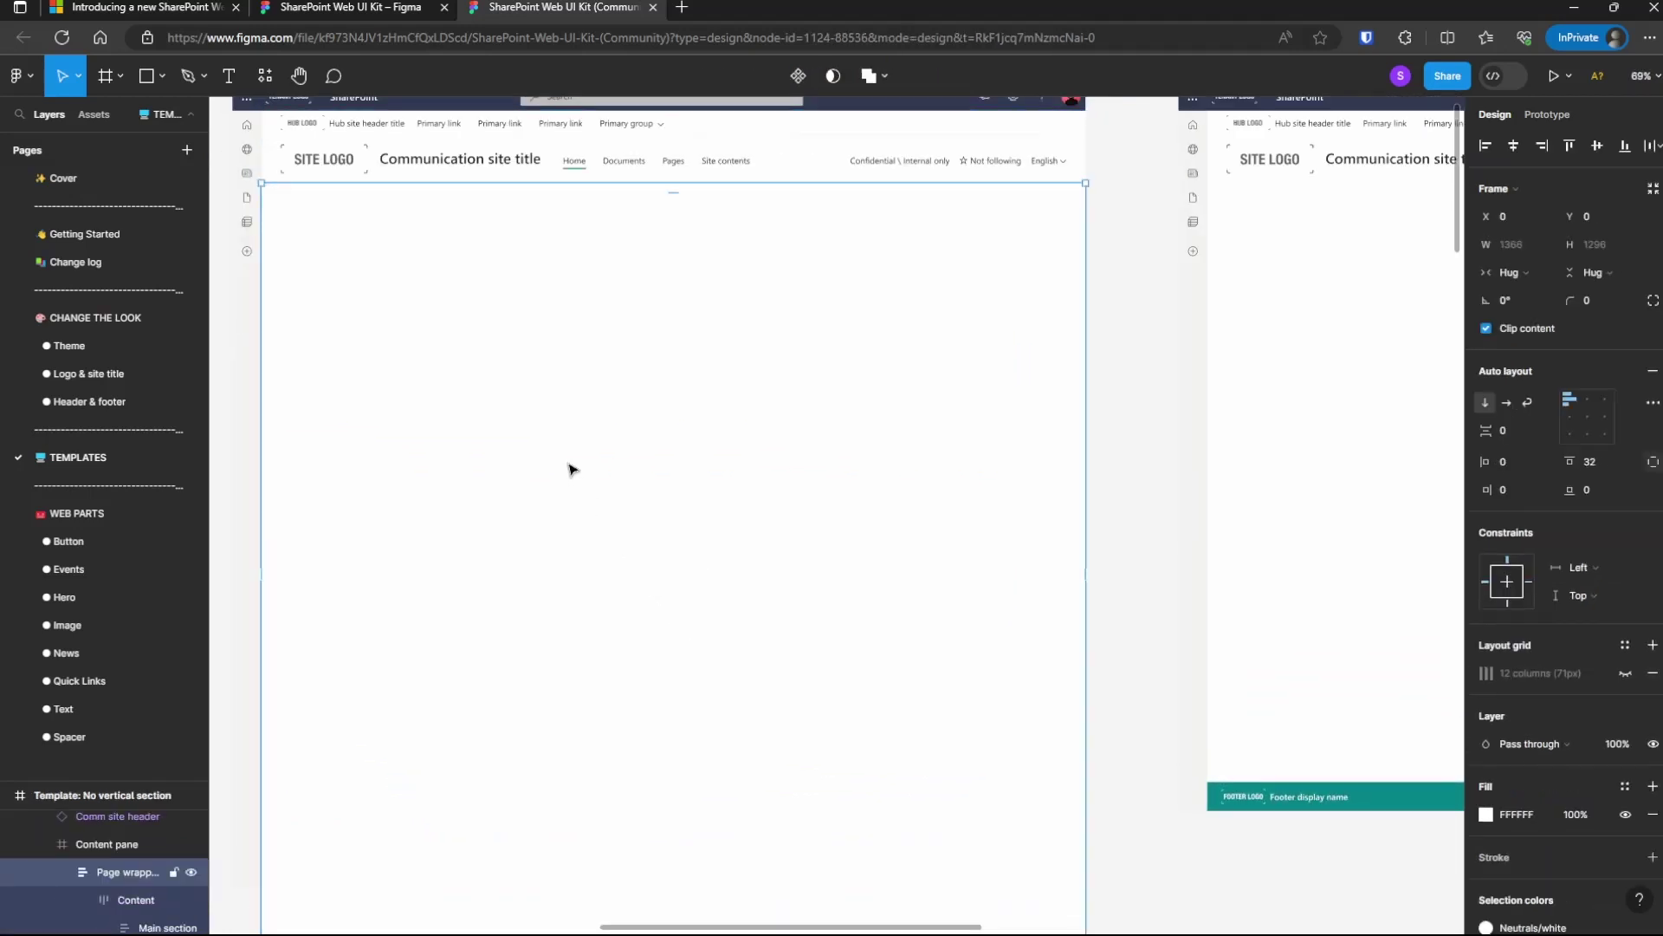
double_click(527, 301)
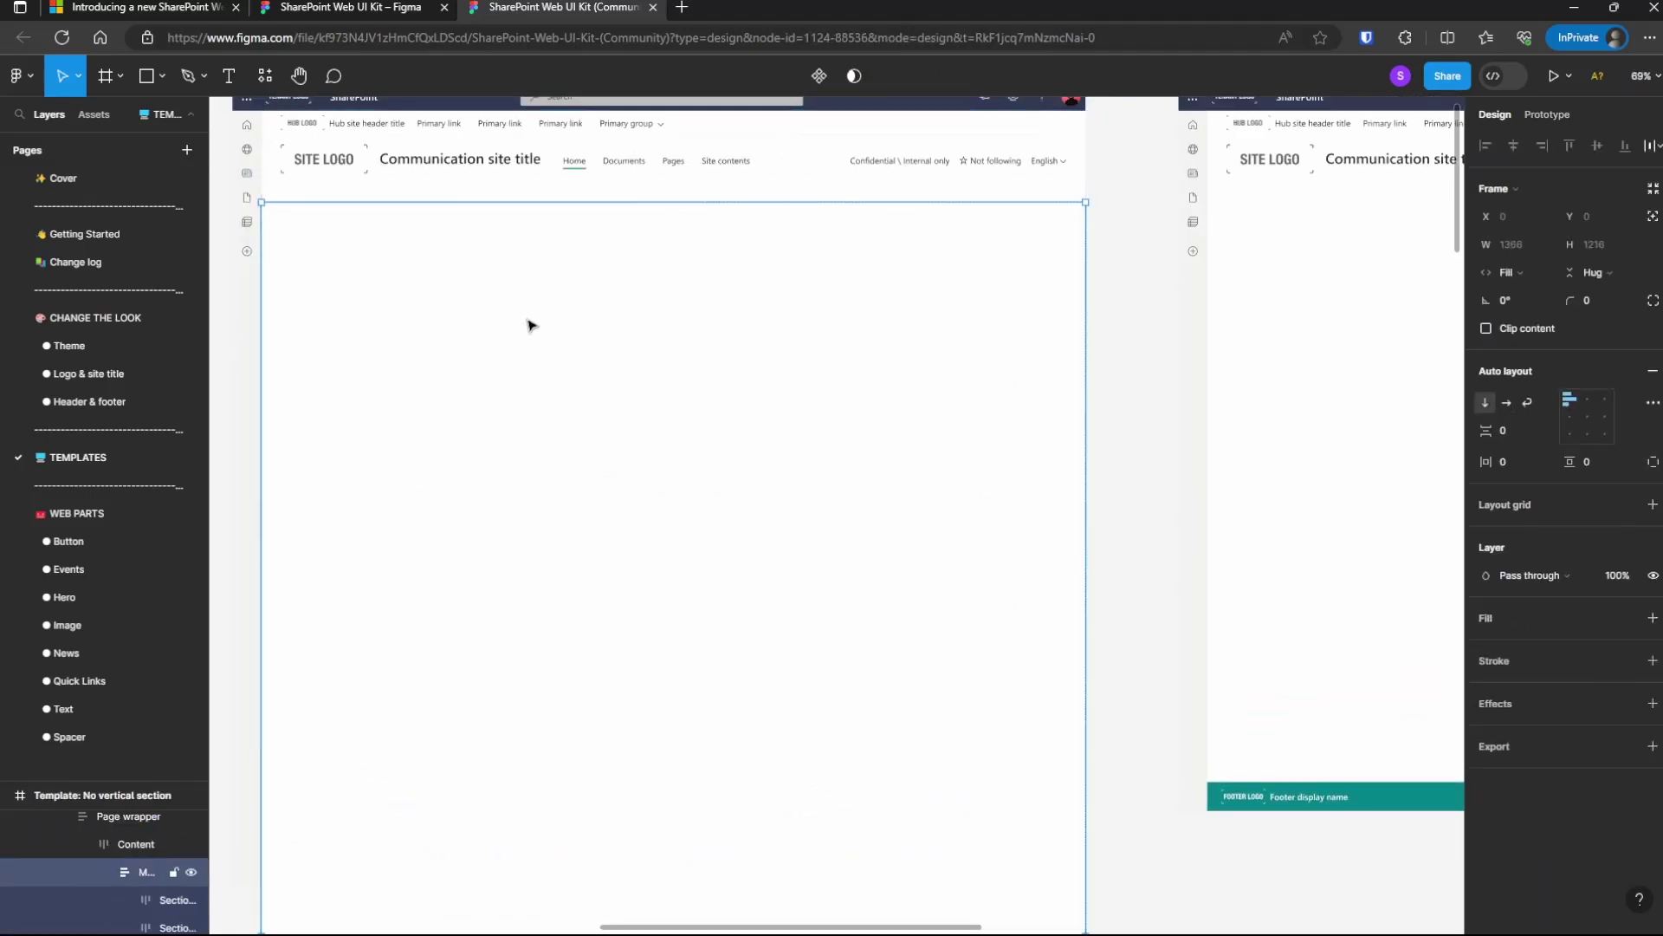
double_click(472, 398)
double_click(580, 316)
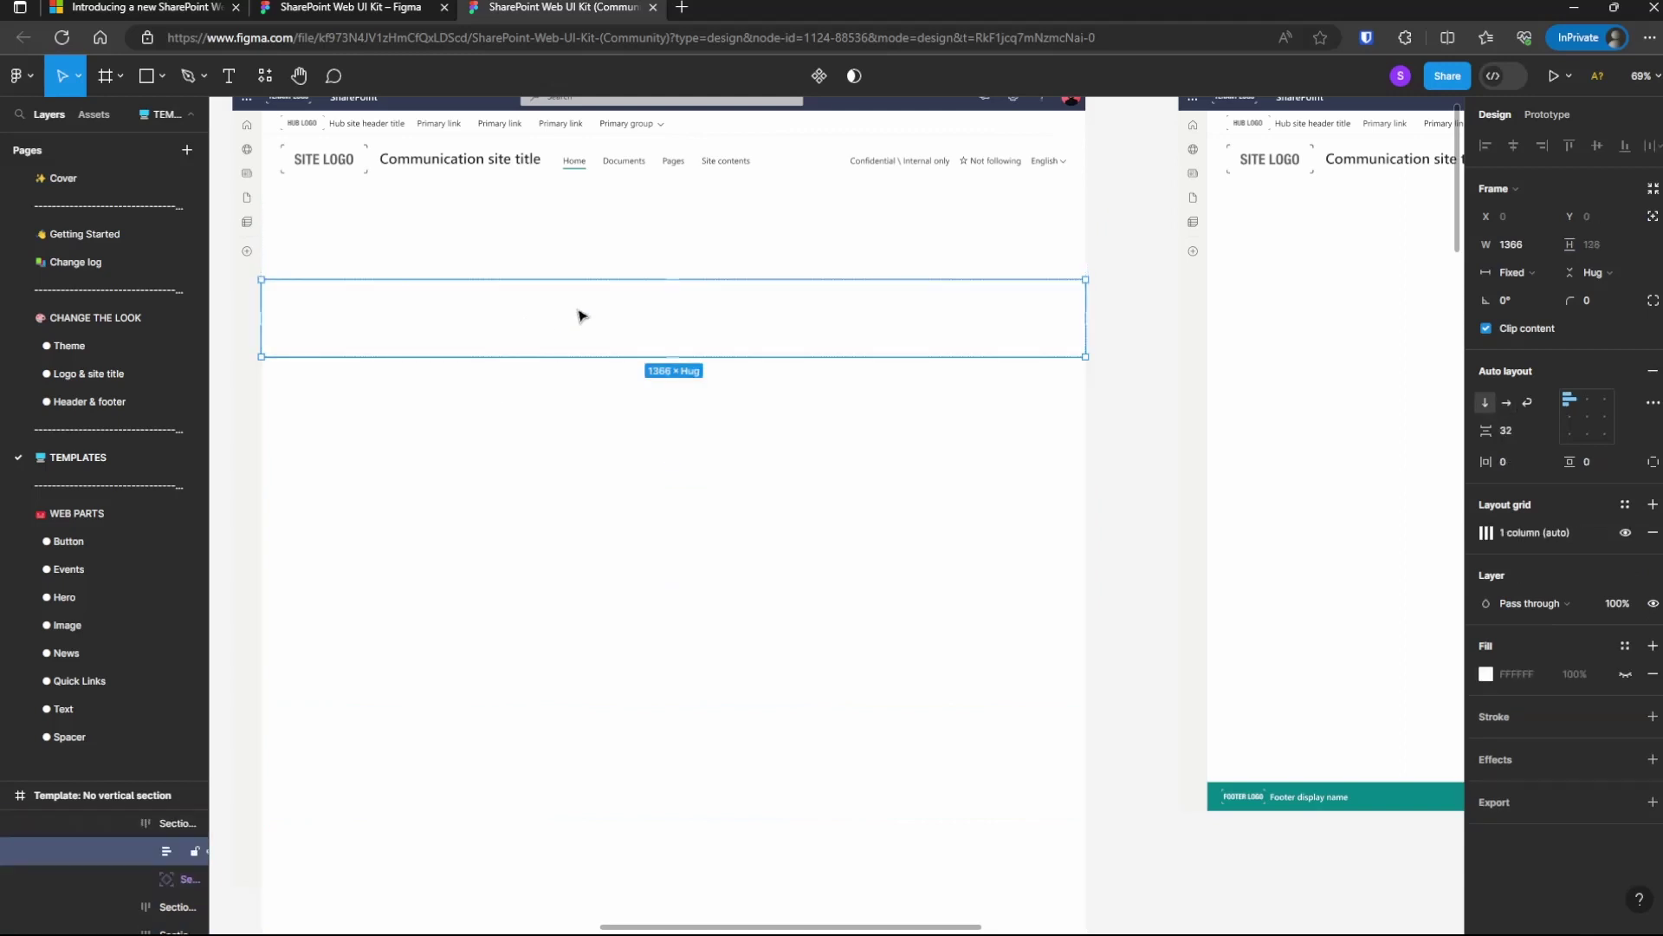
key(Escape)
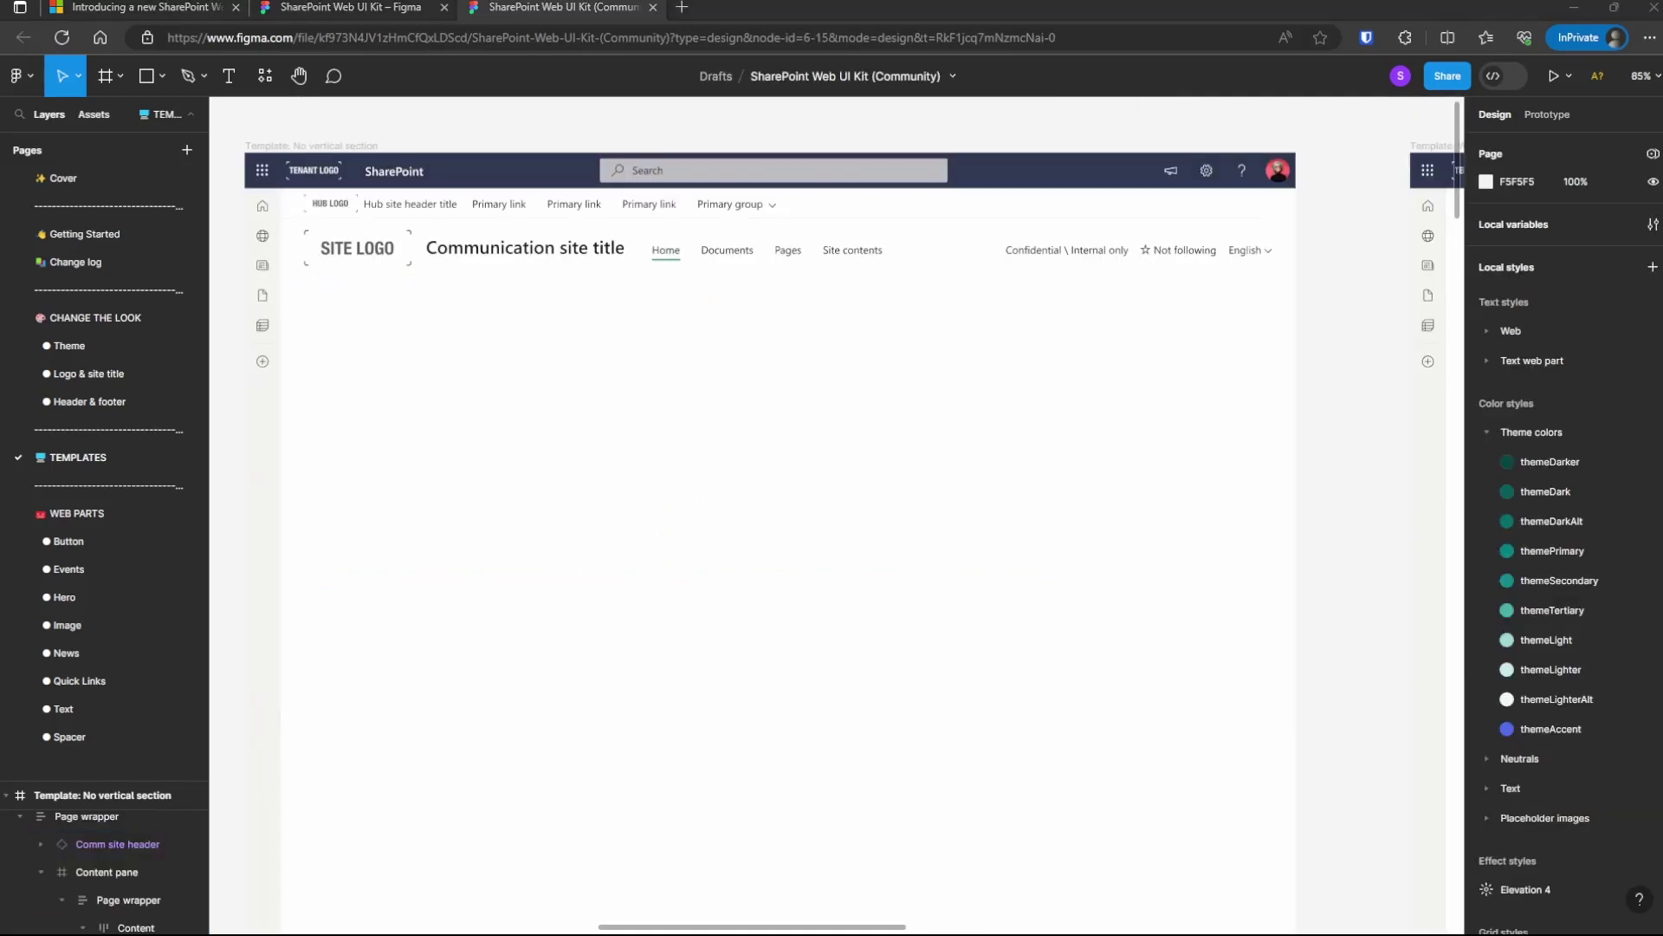
Place a Hero: Tiles component from the kit's Assets below the site header.
click(92, 115)
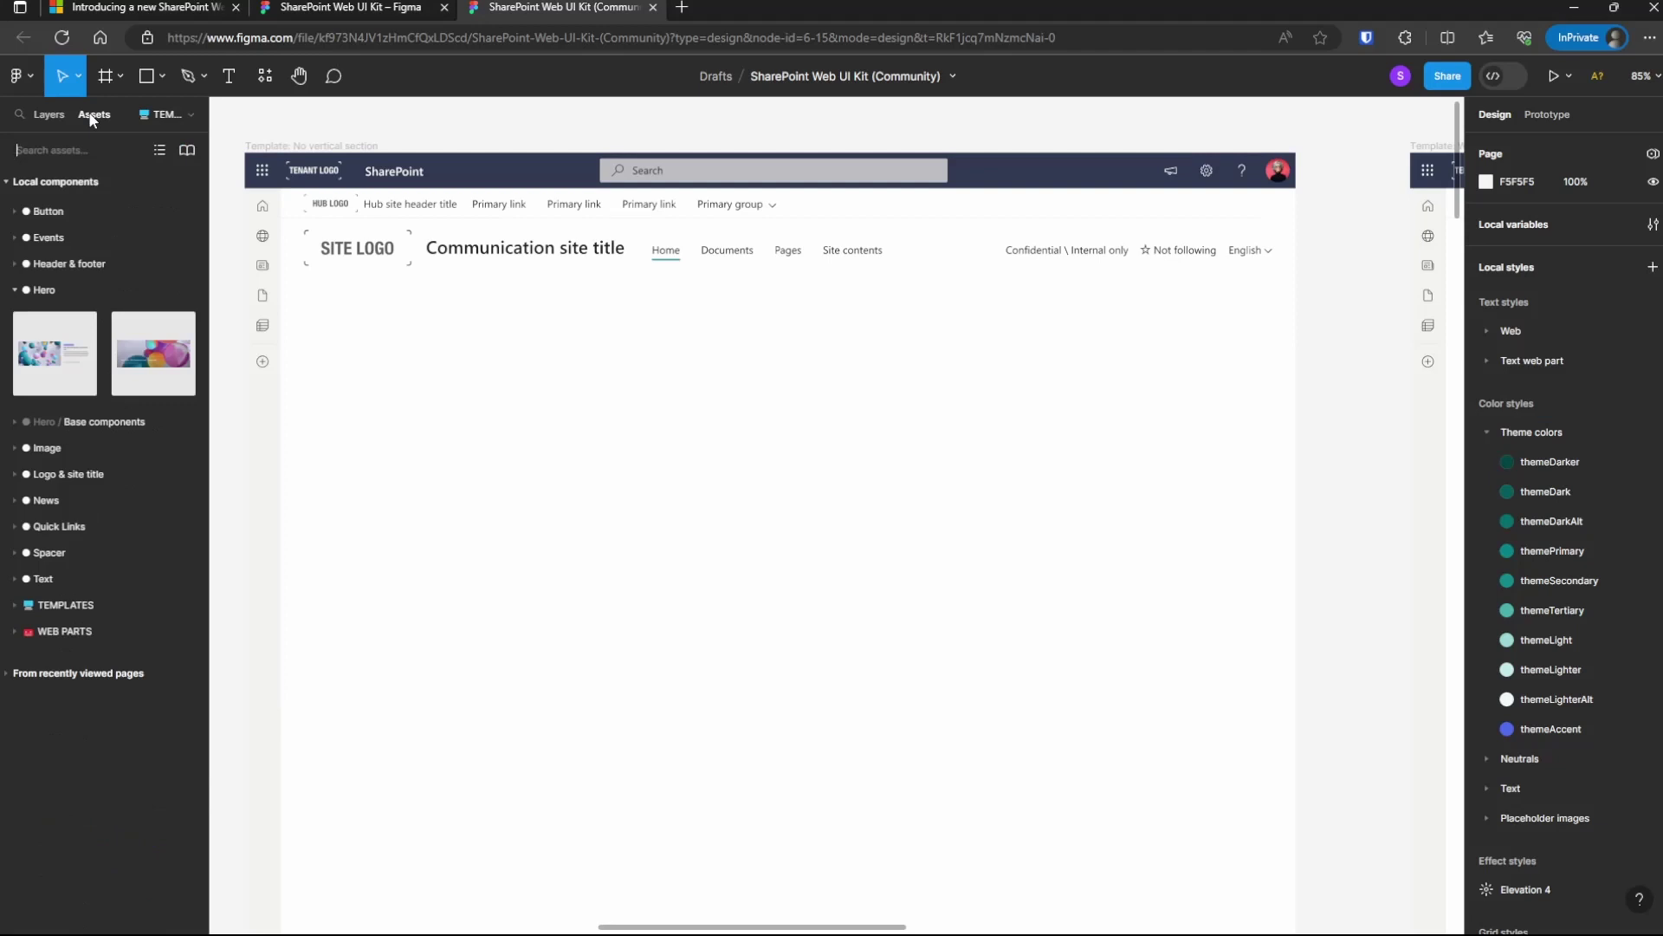
click(15, 289)
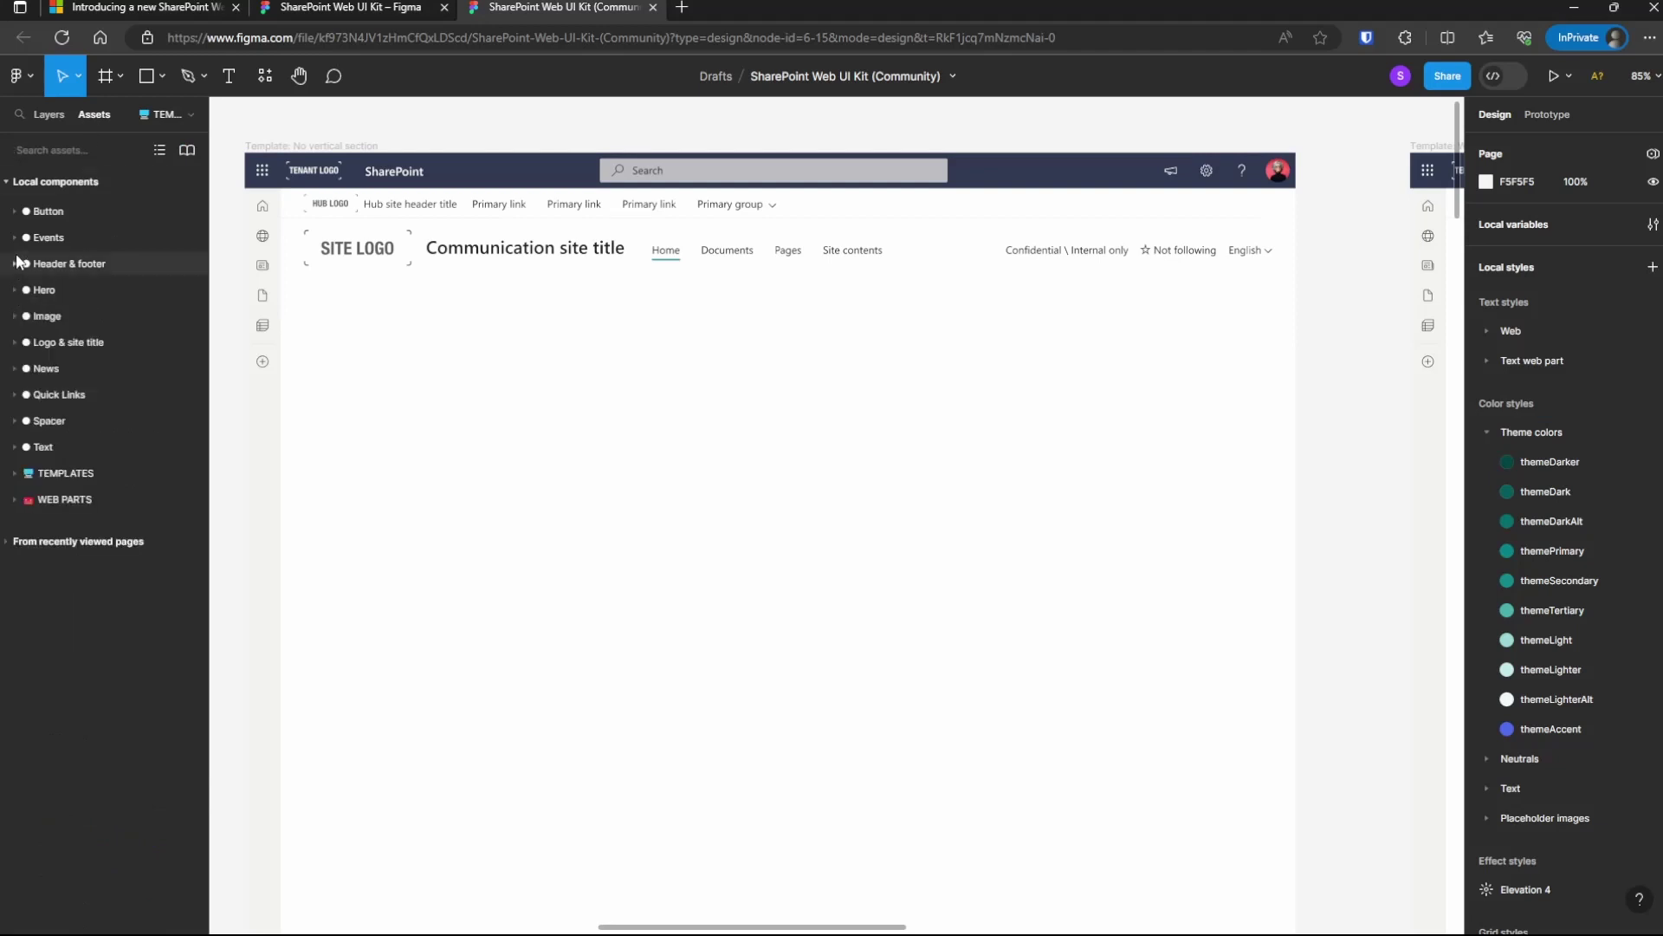
click(16, 264)
click(16, 241)
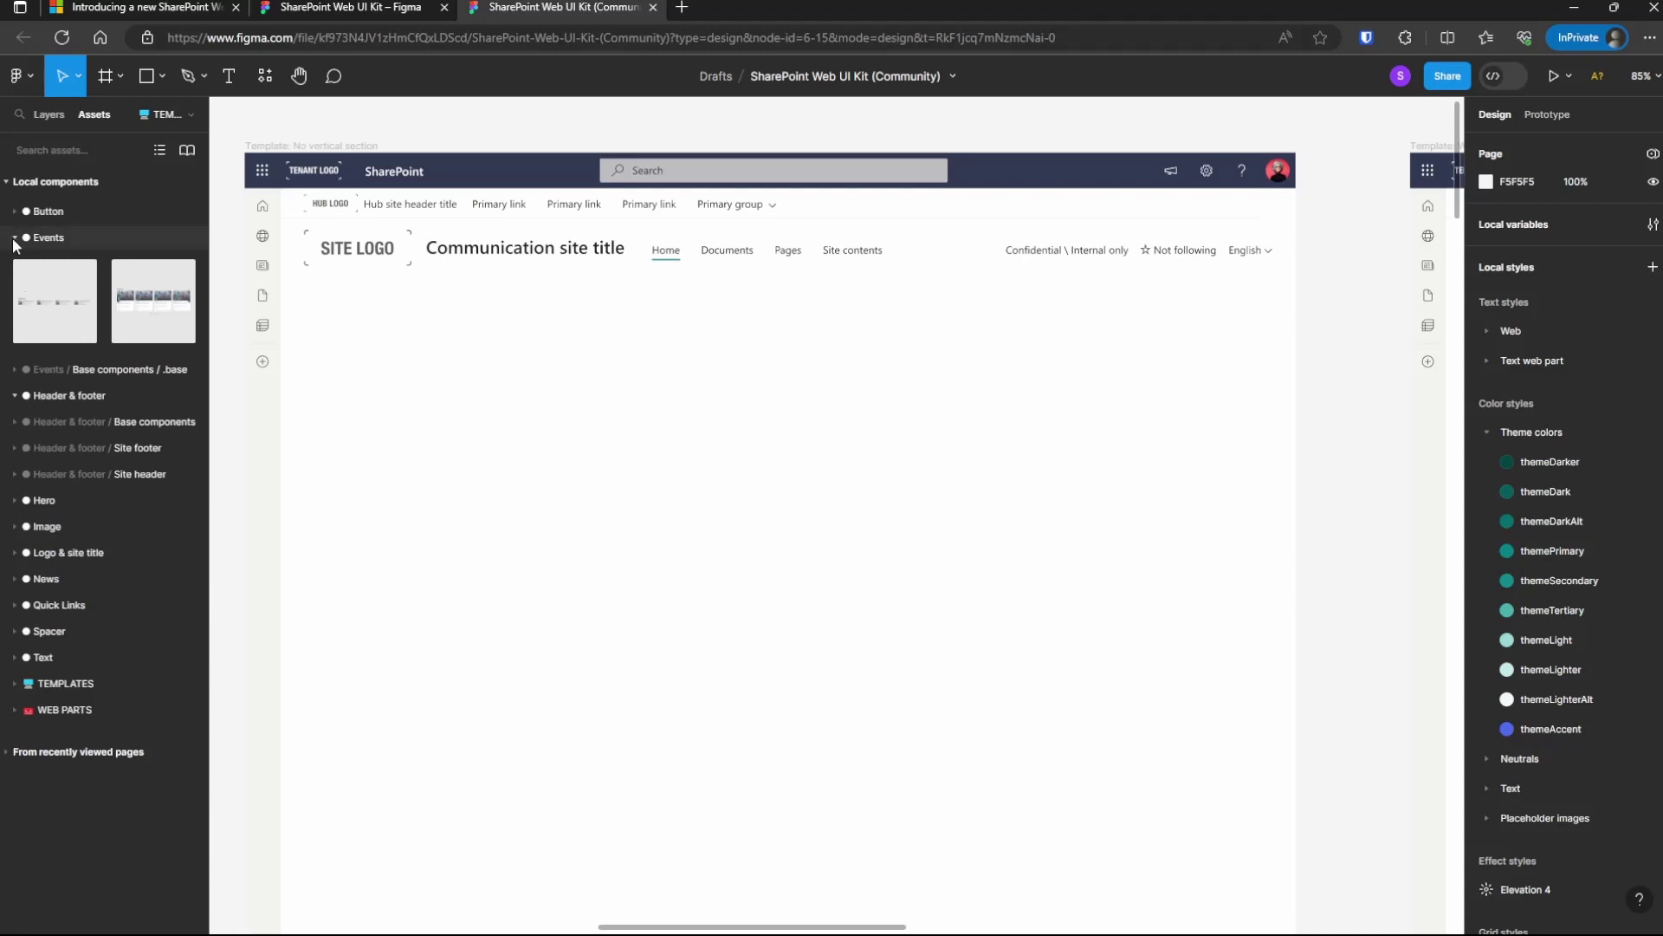
click(16, 239)
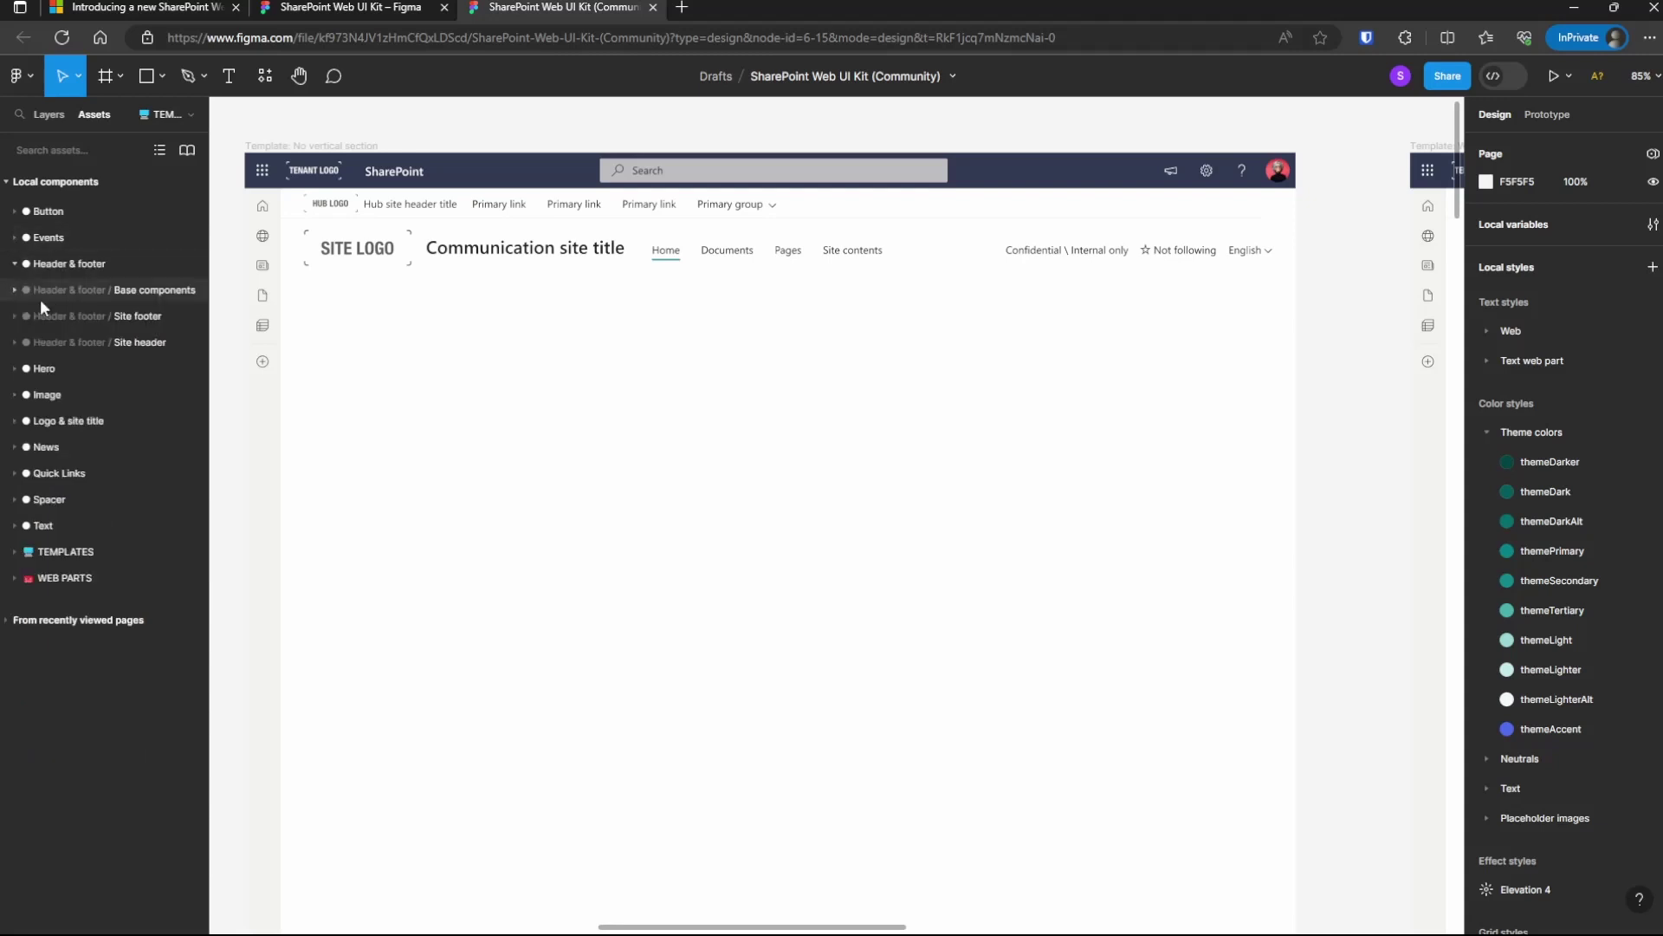
click(15, 370)
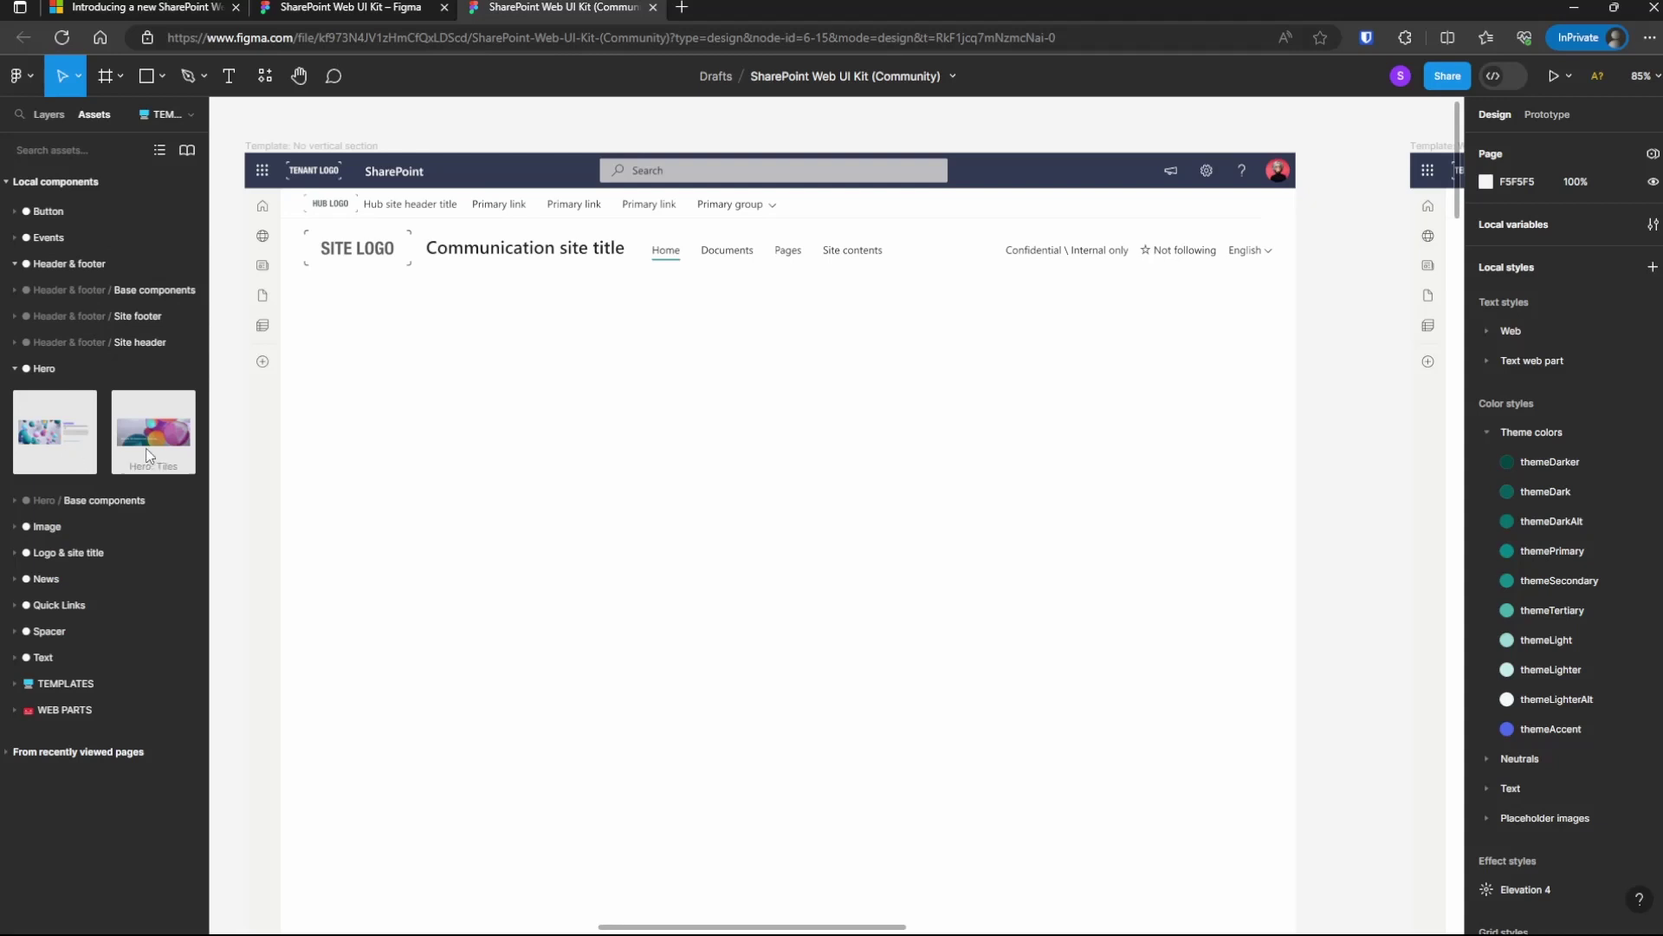
drag(158, 445, 681, 440)
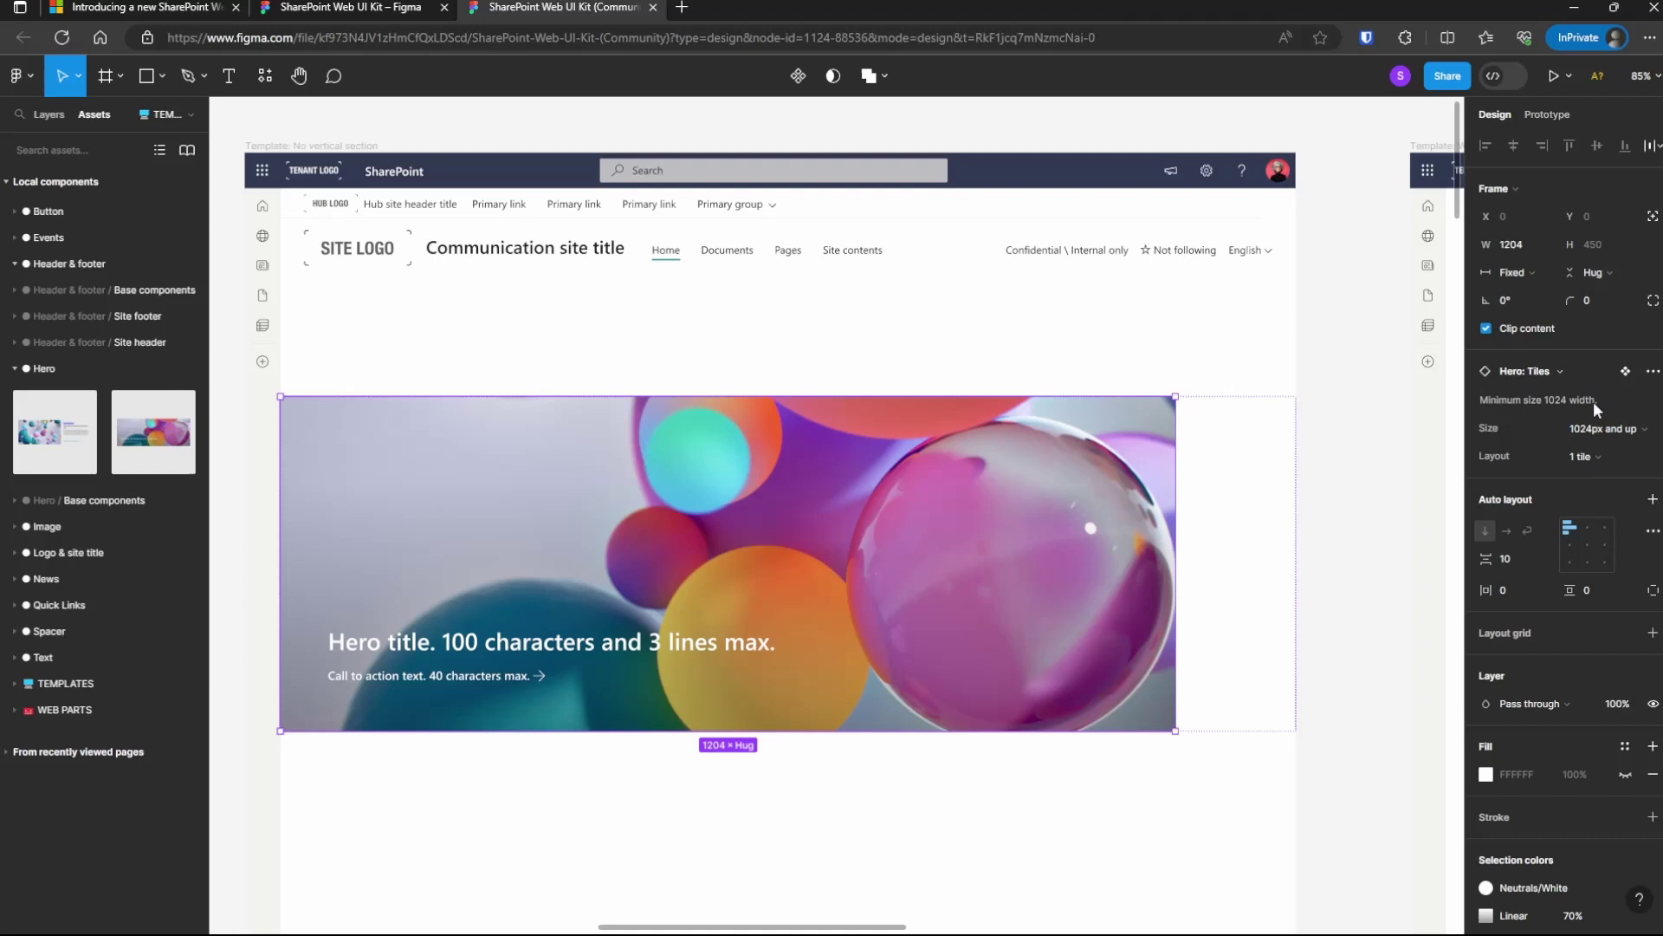
Switch the hero to the 5 tiles layout and stretch it to the full 1366 px width.
click(1596, 454)
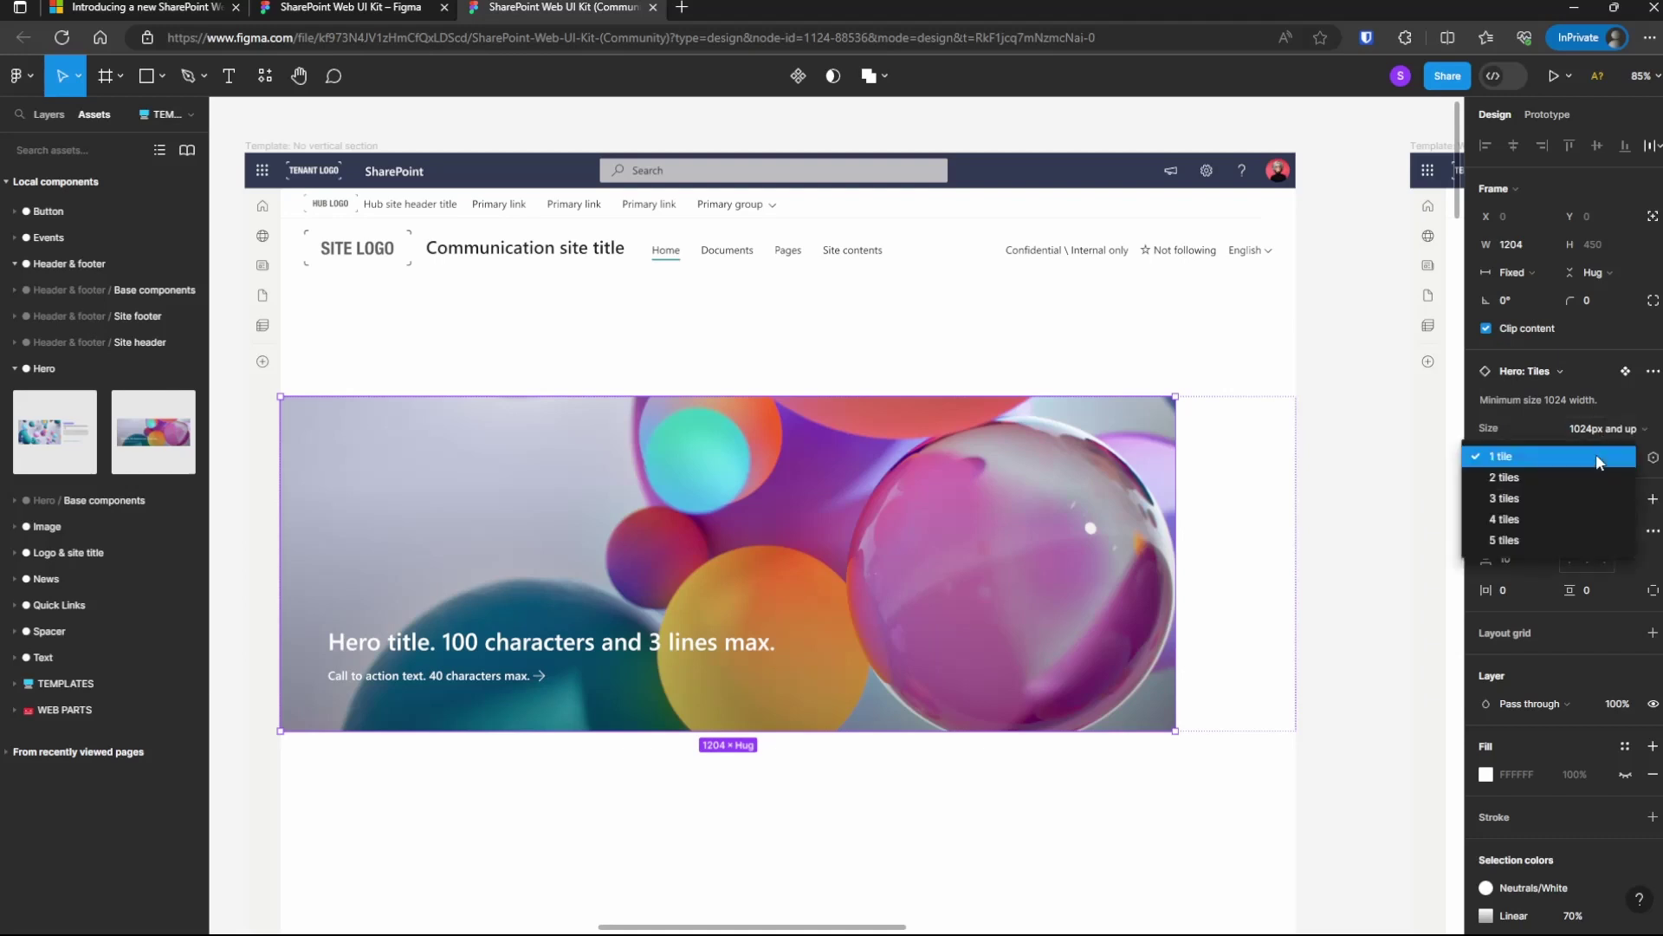
click(1507, 540)
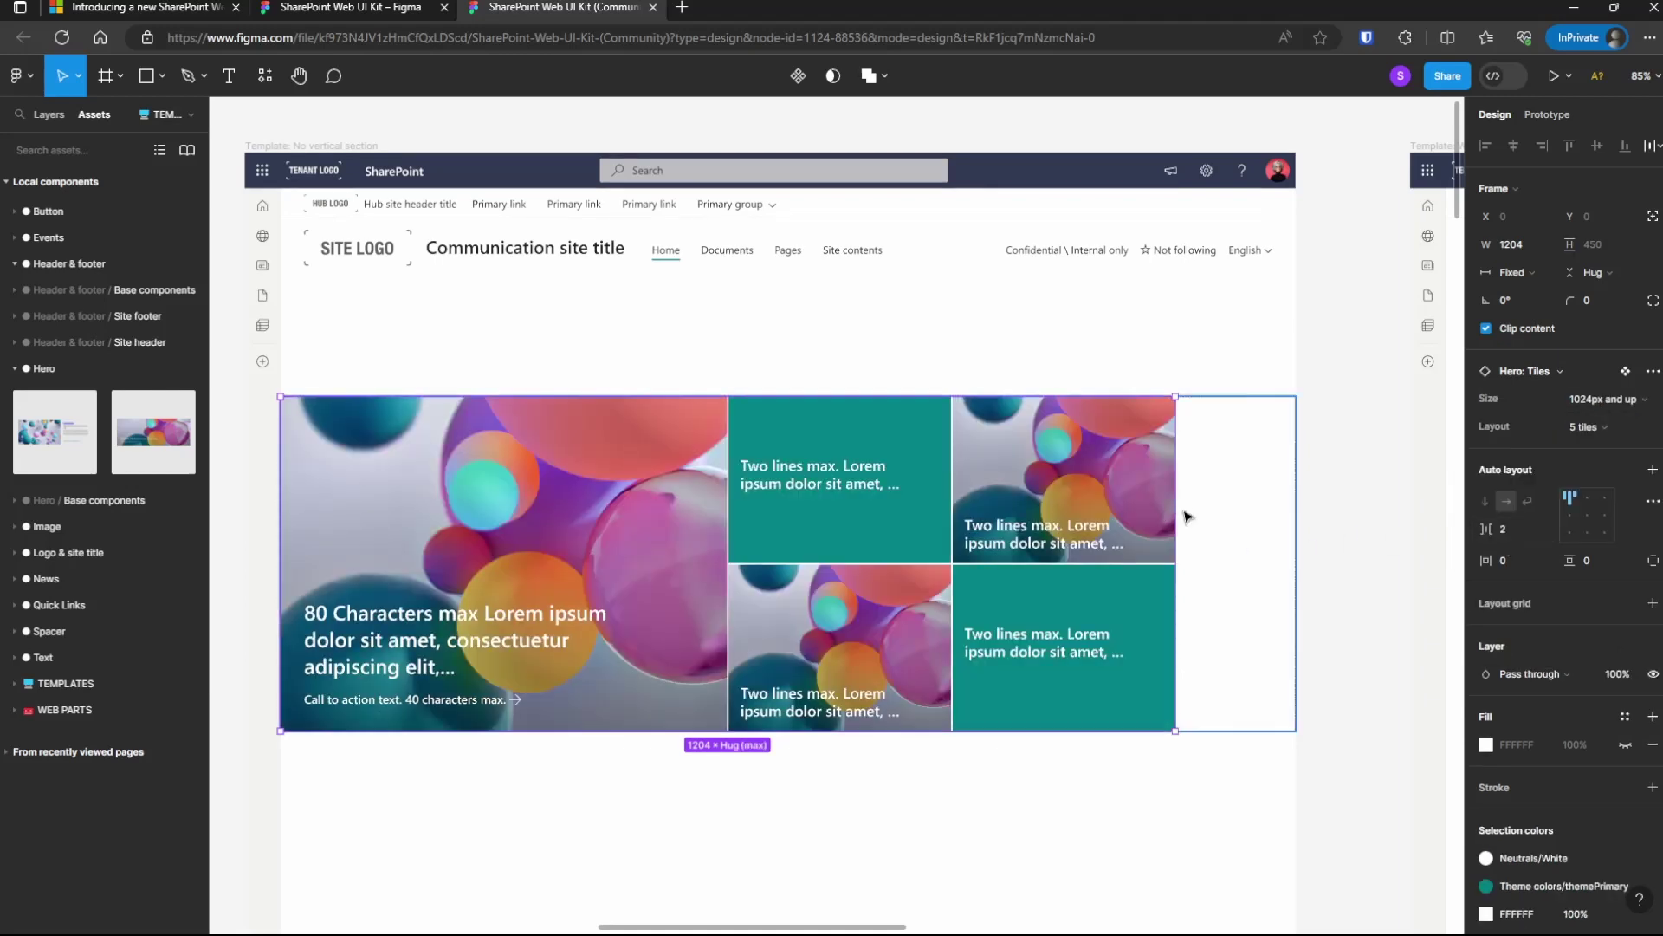
drag(1176, 513, 1296, 515)
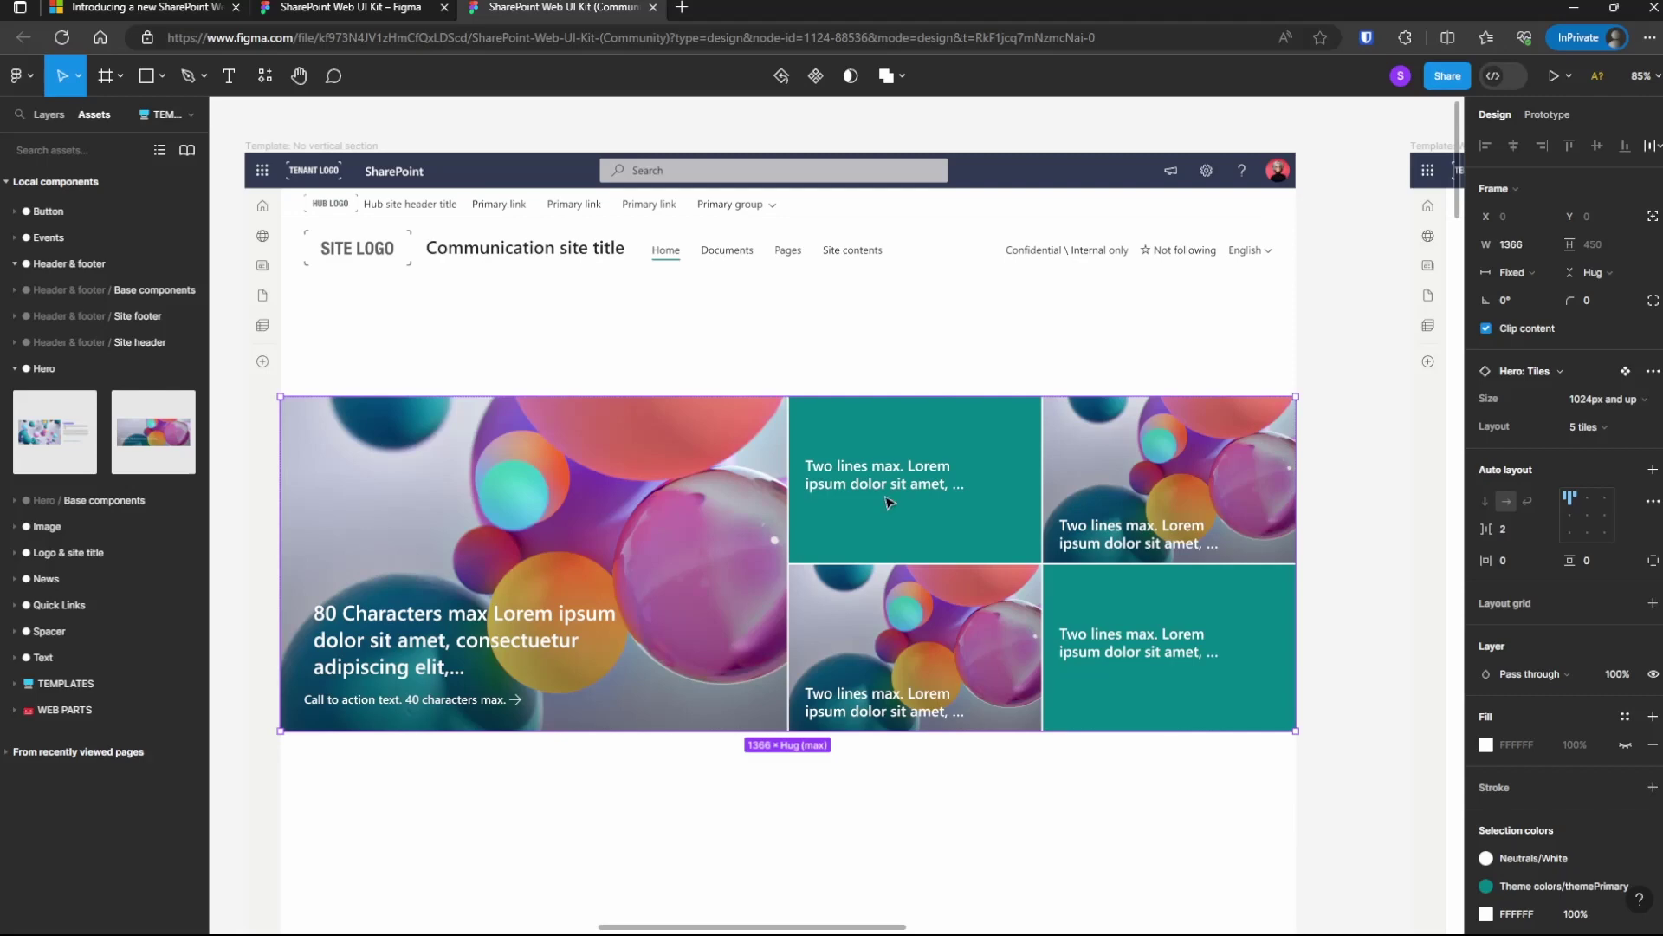
Delete the empty frame and the two-column placeholder frame below the hero.
scroll(885, 480, down, 5)
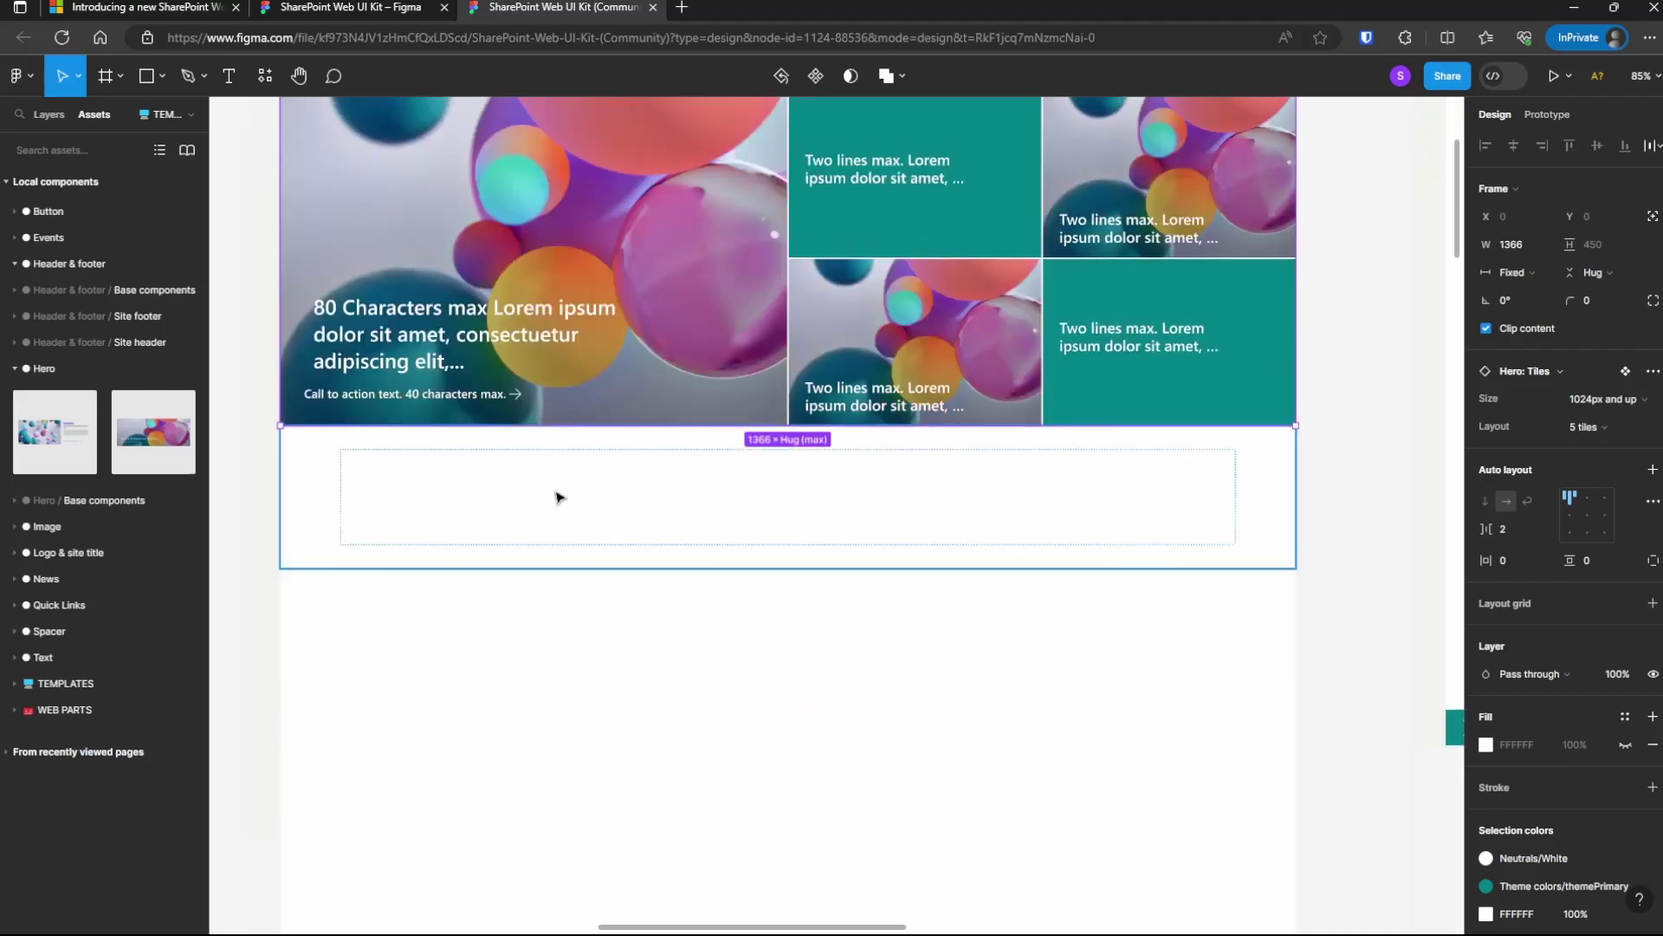
click(725, 531)
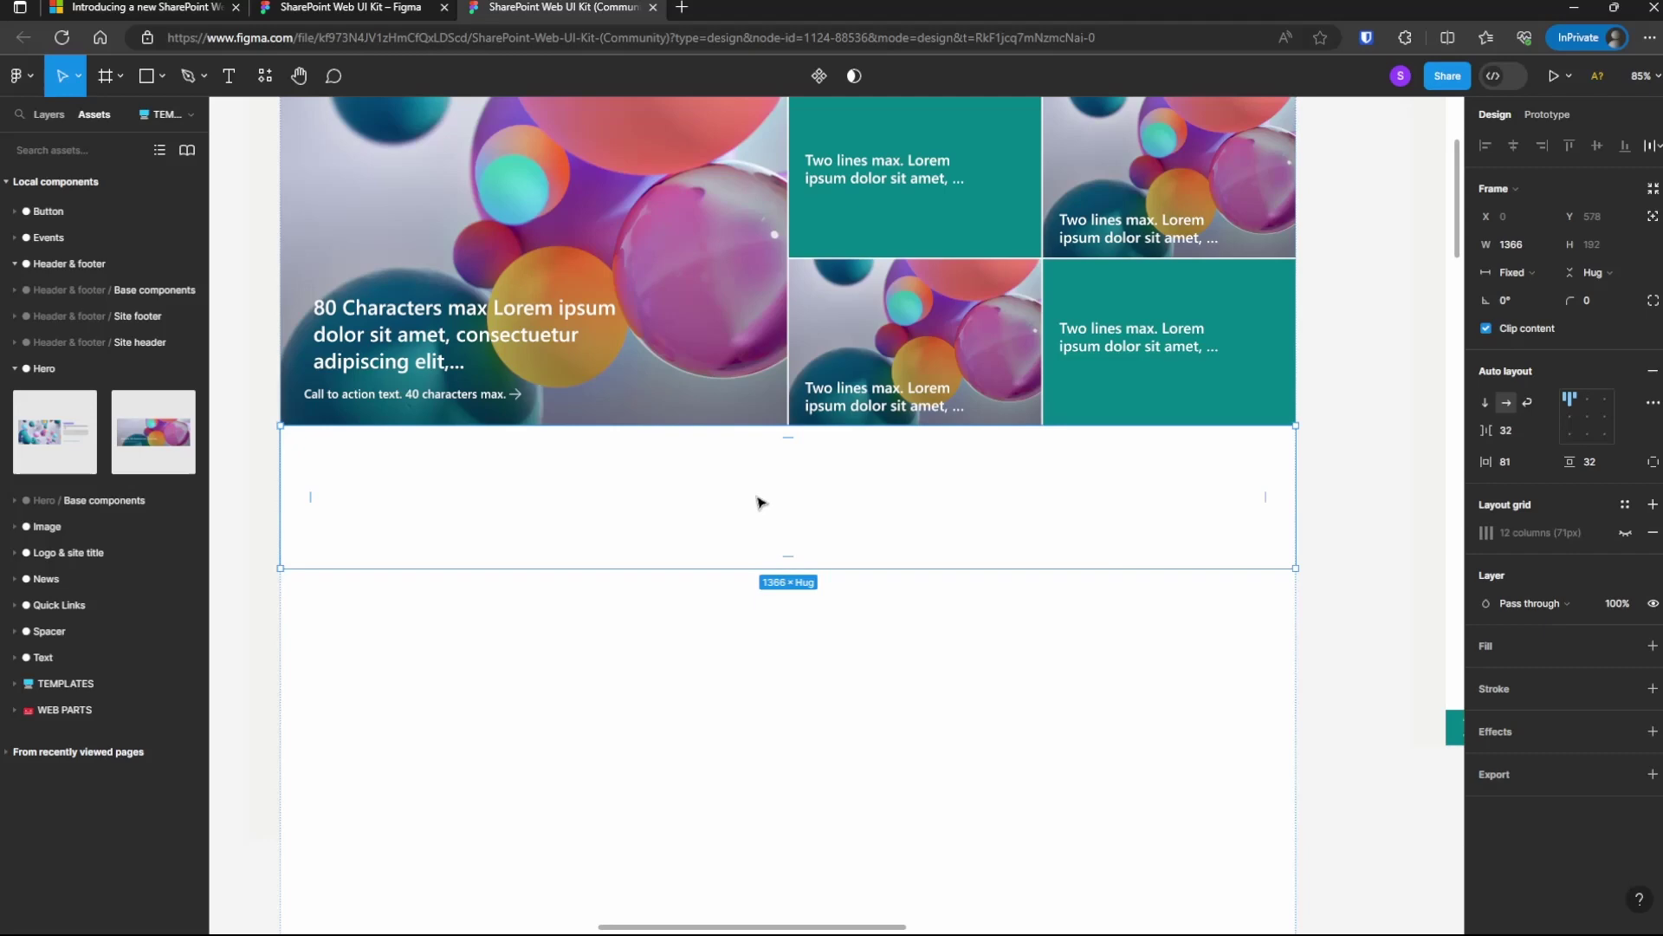
key(Delete)
click(723, 530)
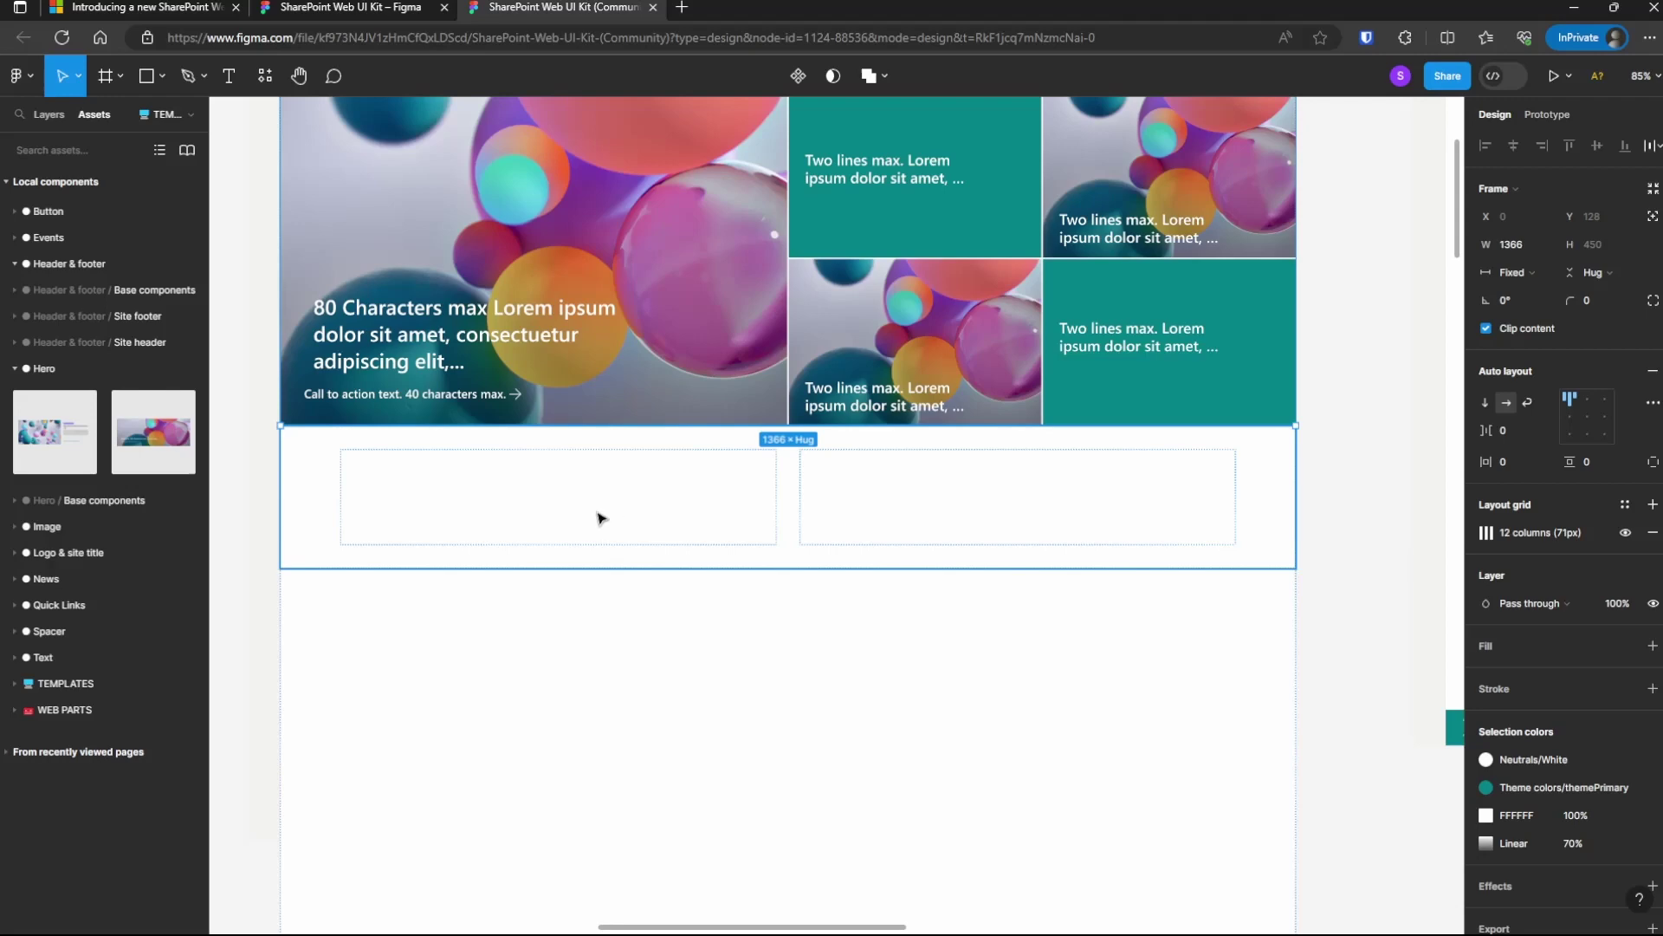
key(Delete)
Place a News web part from Assets under the hero.
click(19, 371)
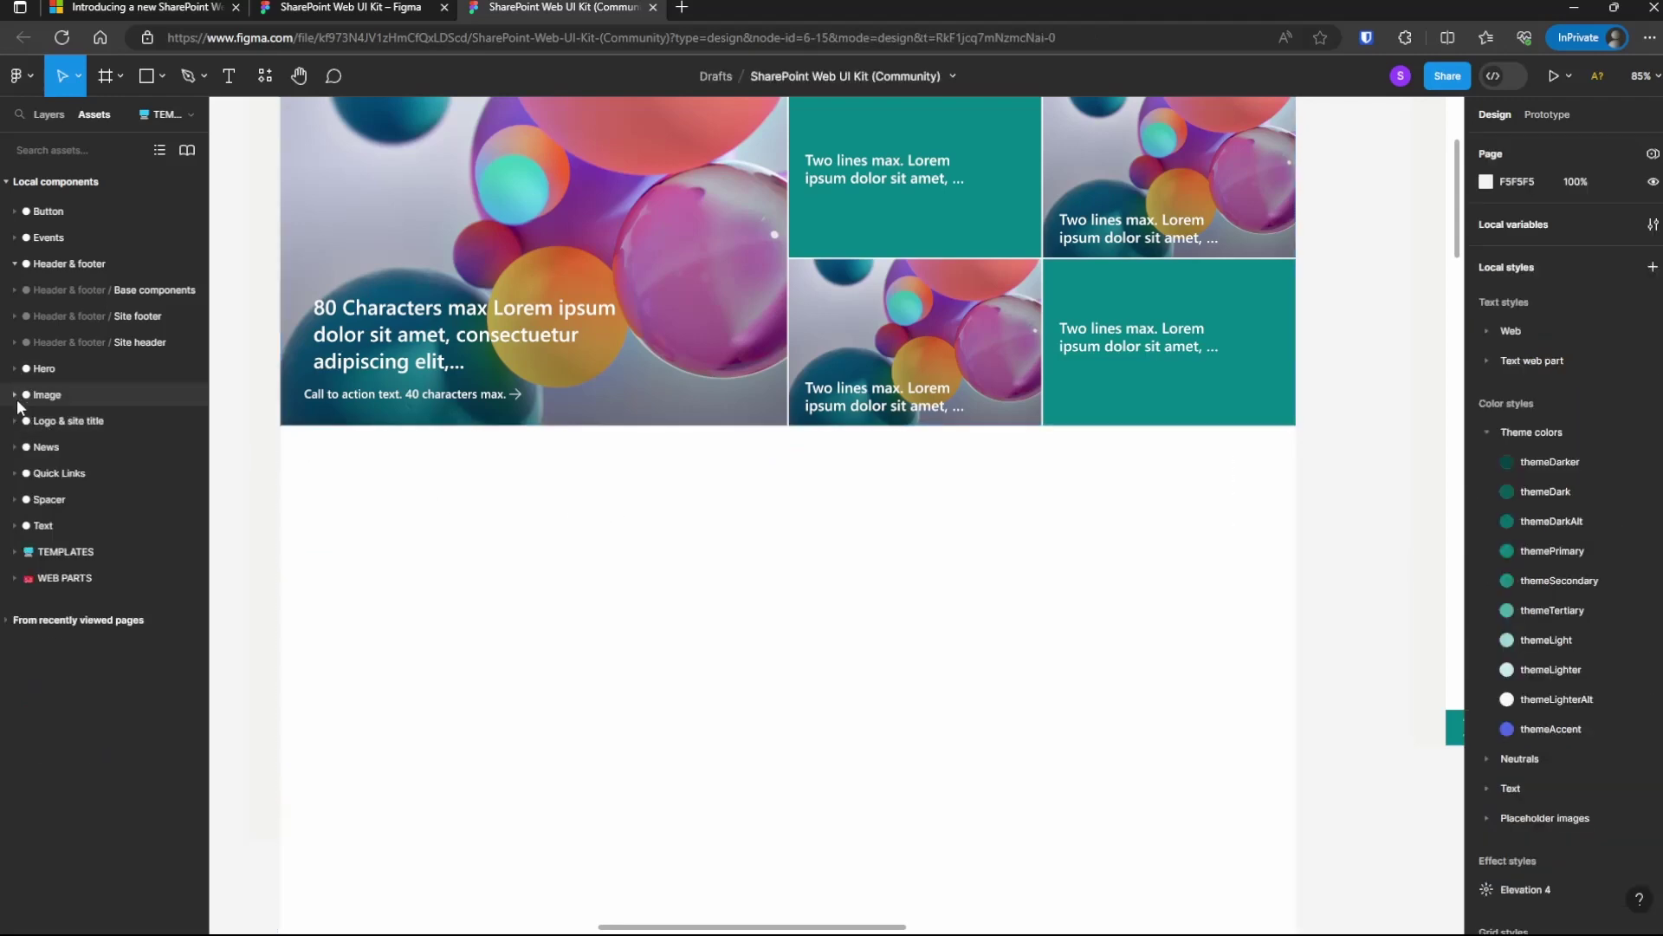
click(22, 451)
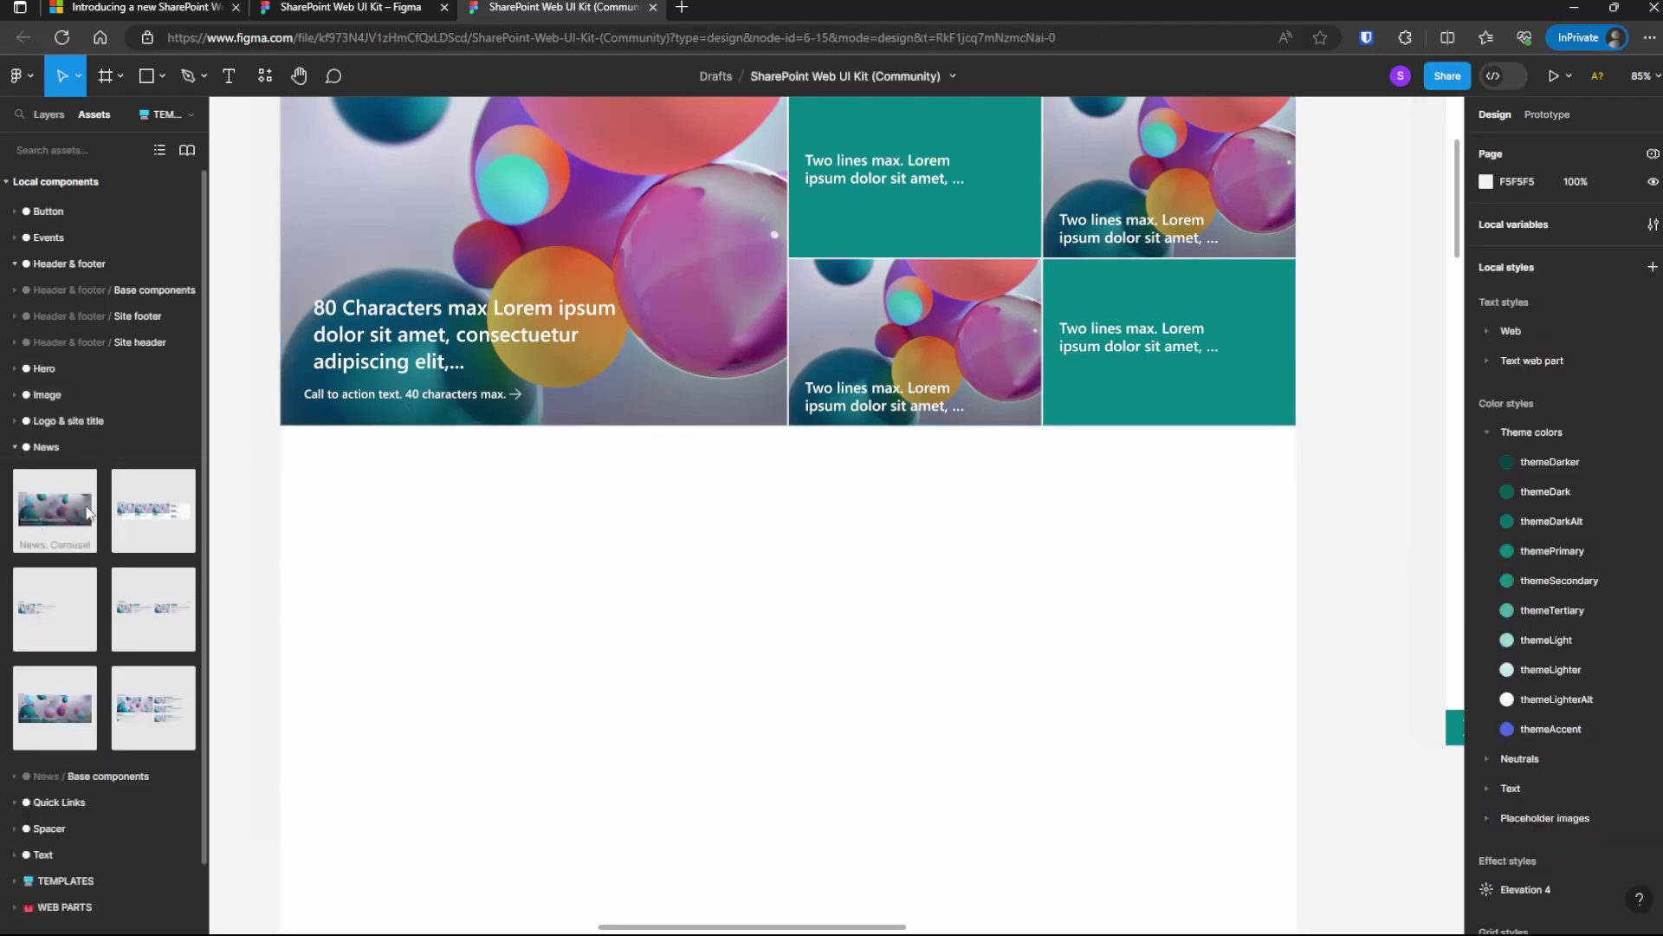
drag(55, 611, 906, 594)
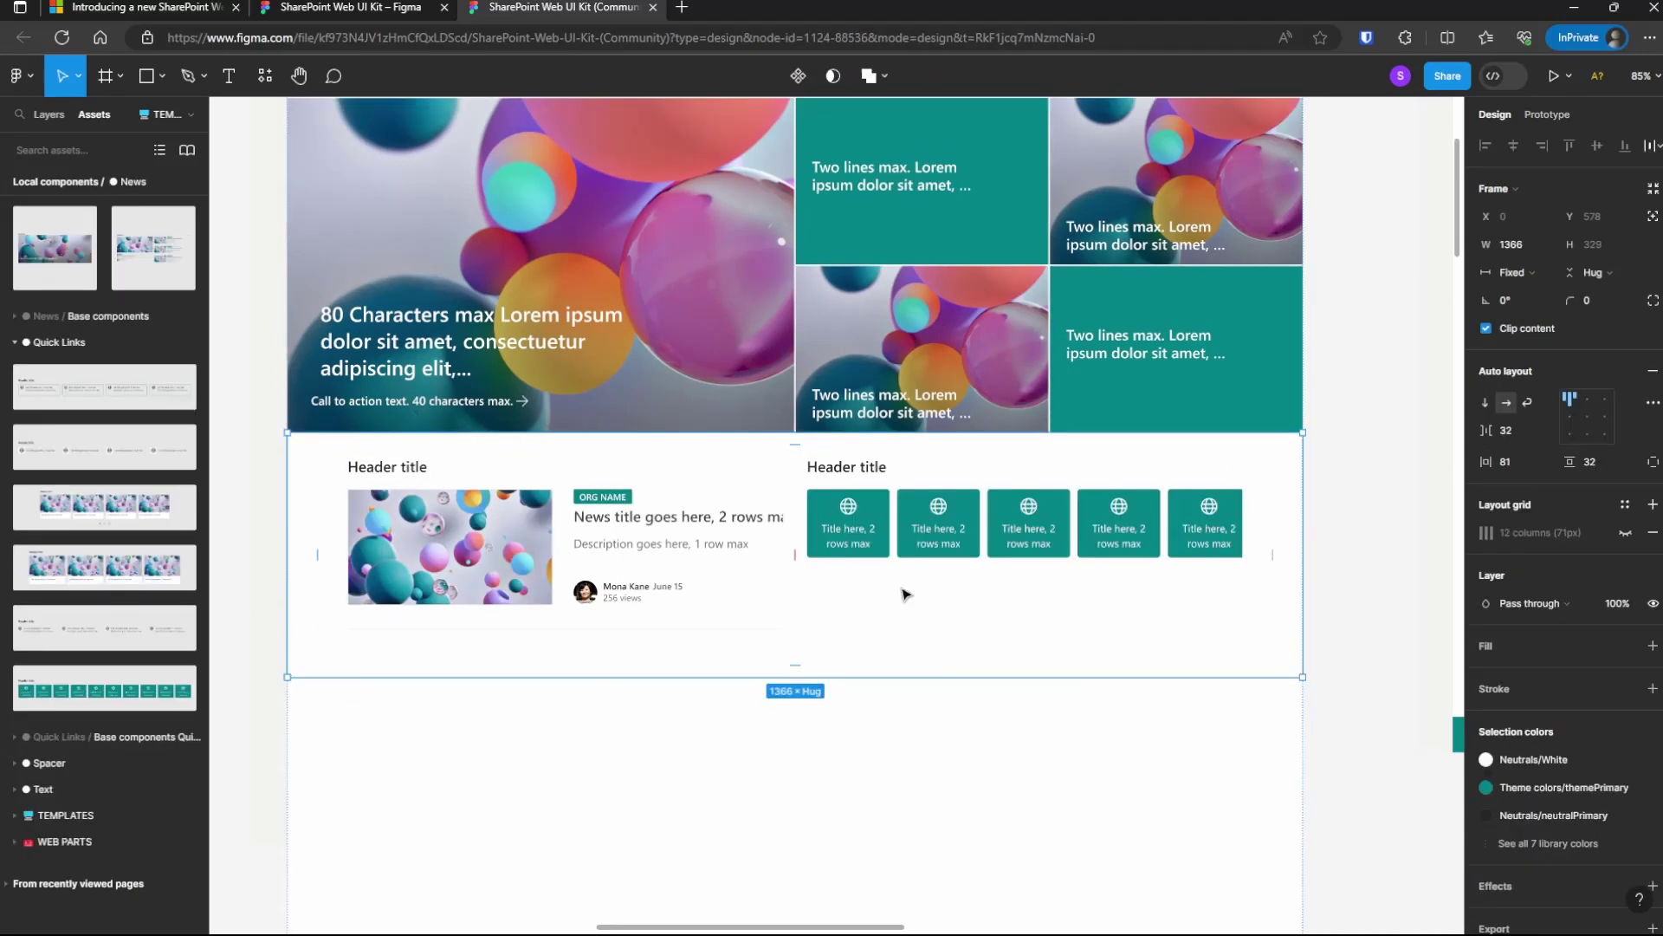
Delete the empty frame above the hero and review the result.
scroll(798, 427, up, 4)
click(775, 438)
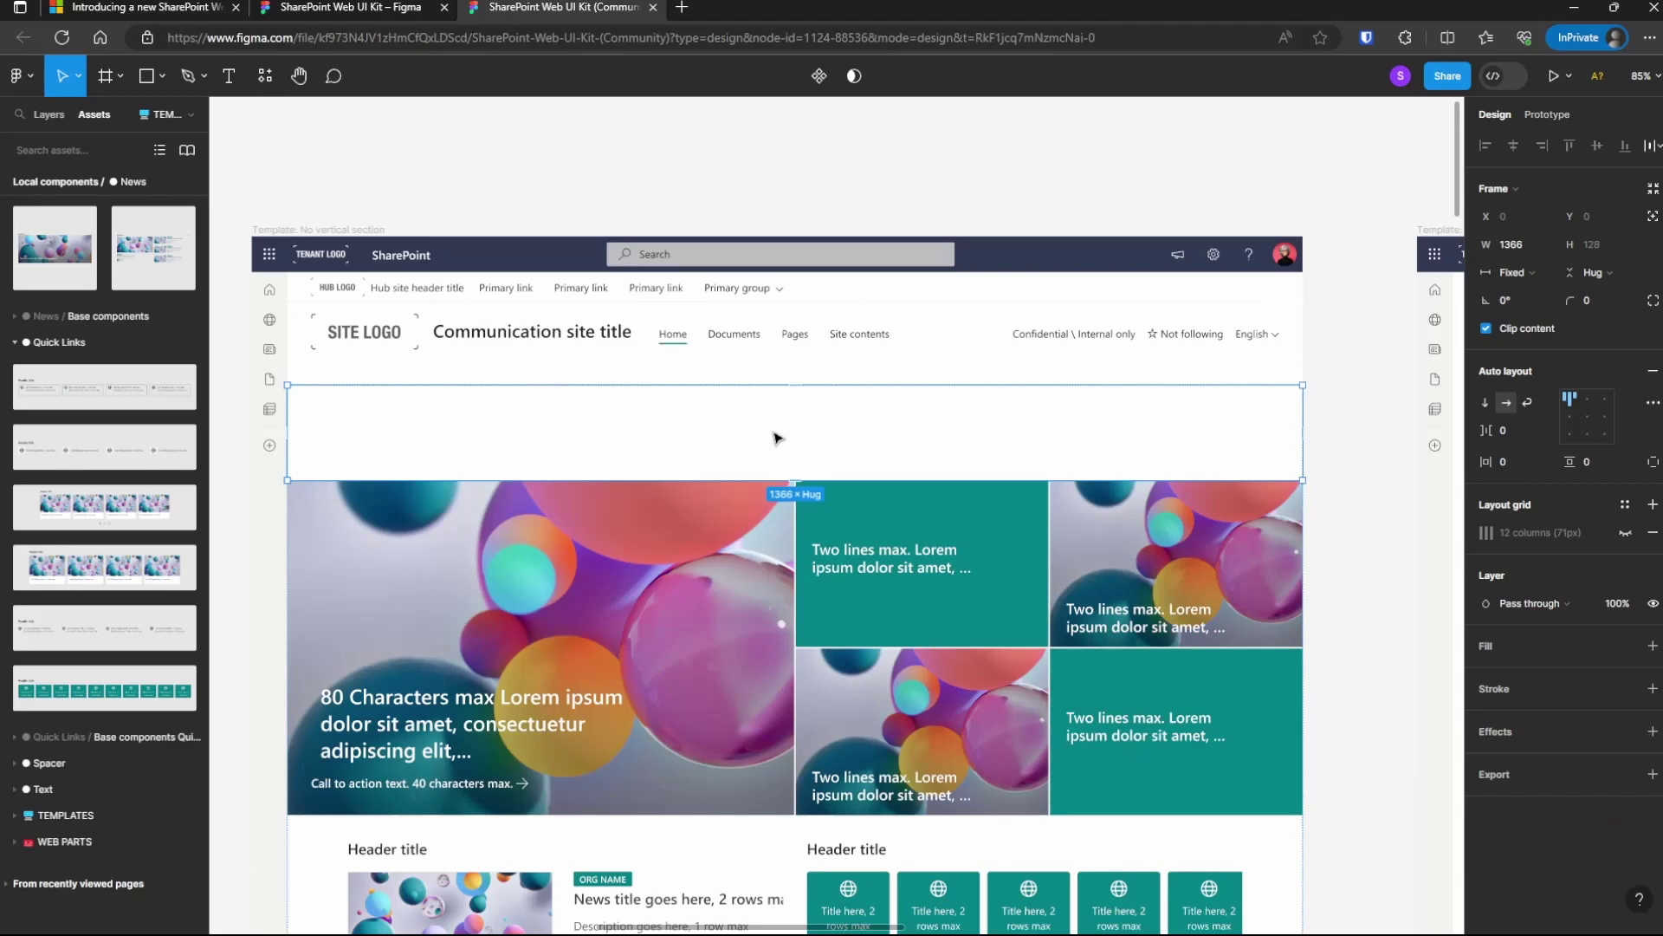
key(Delete)
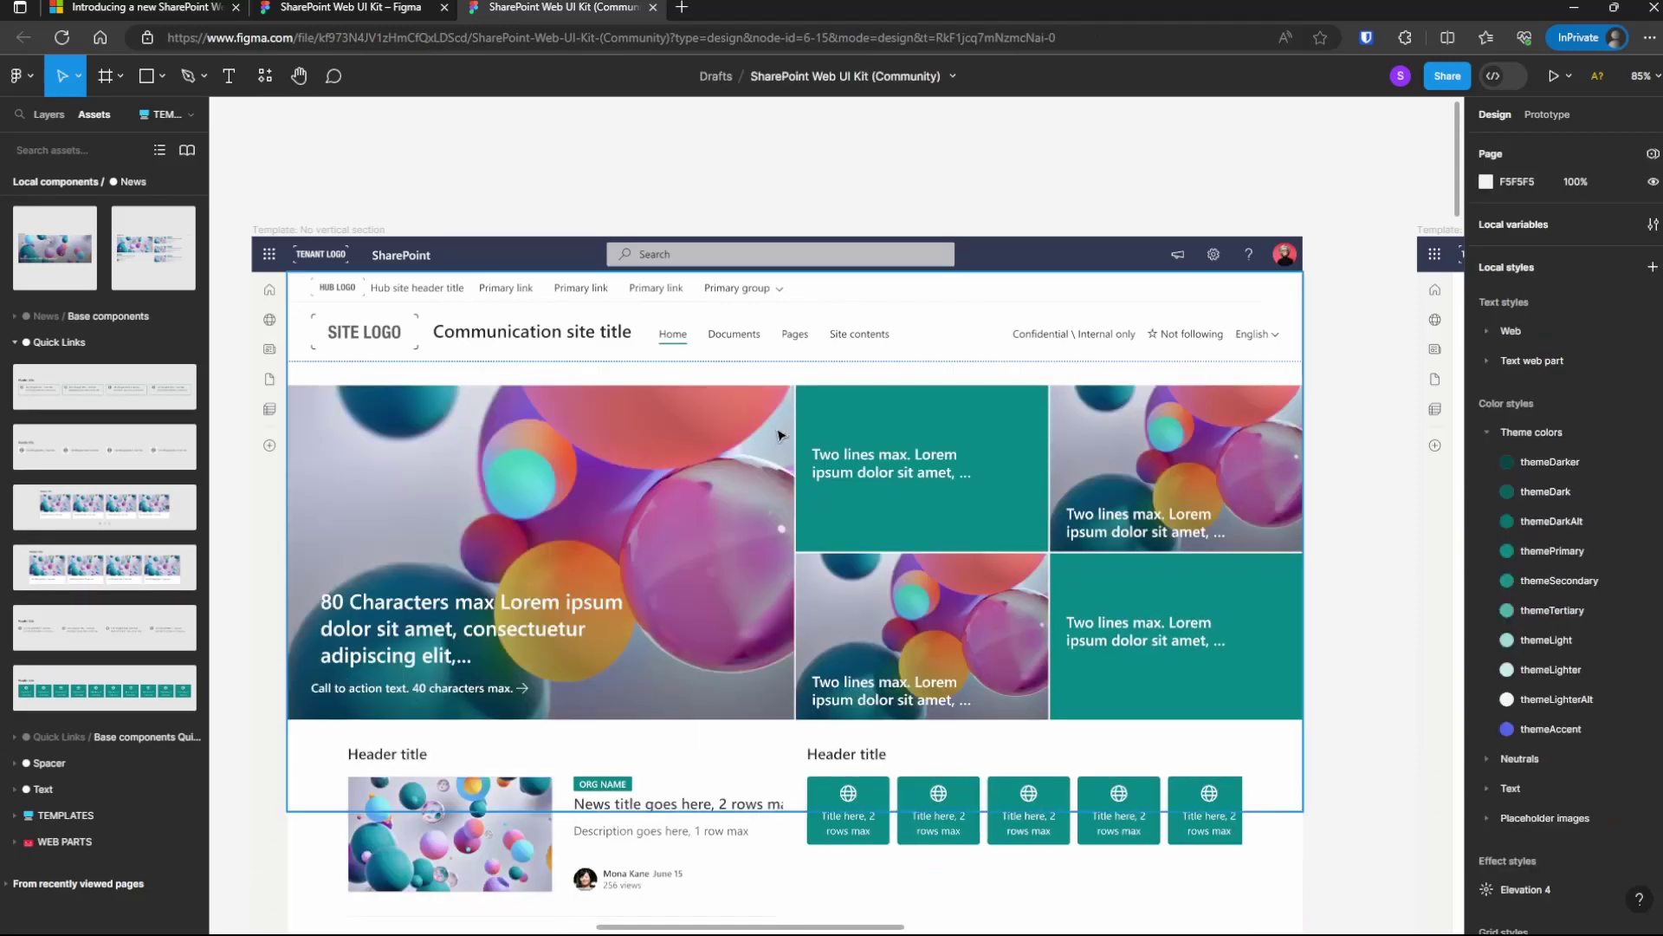
scroll(1279, 846, down, 1)
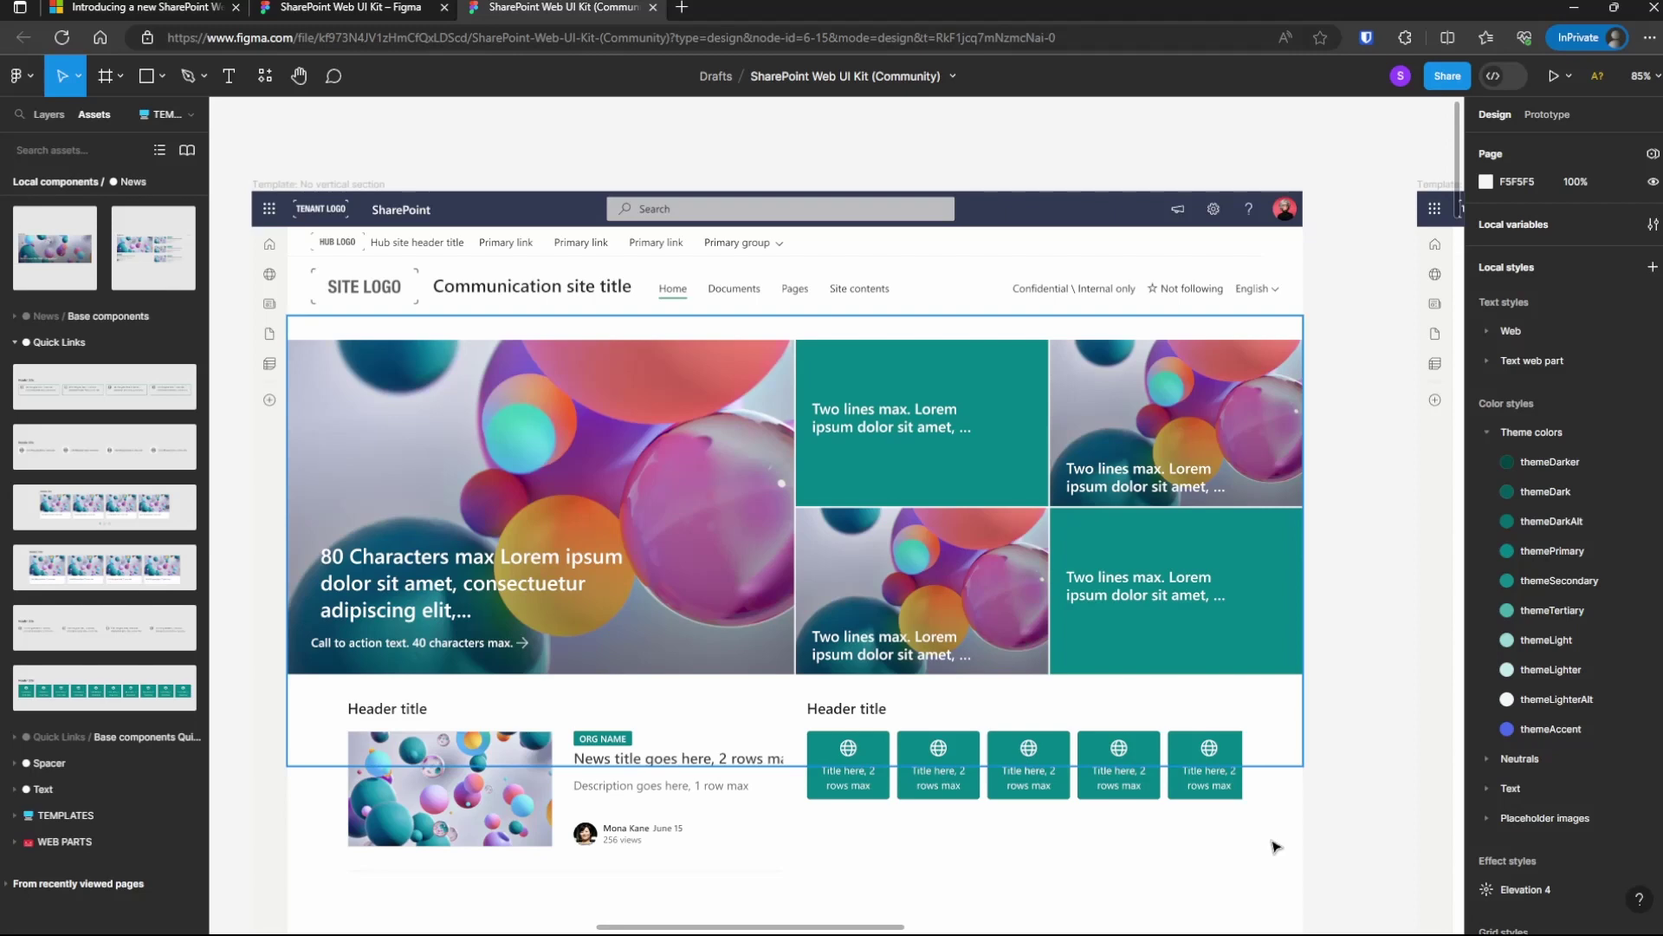
scroll(1275, 847, down, 1)
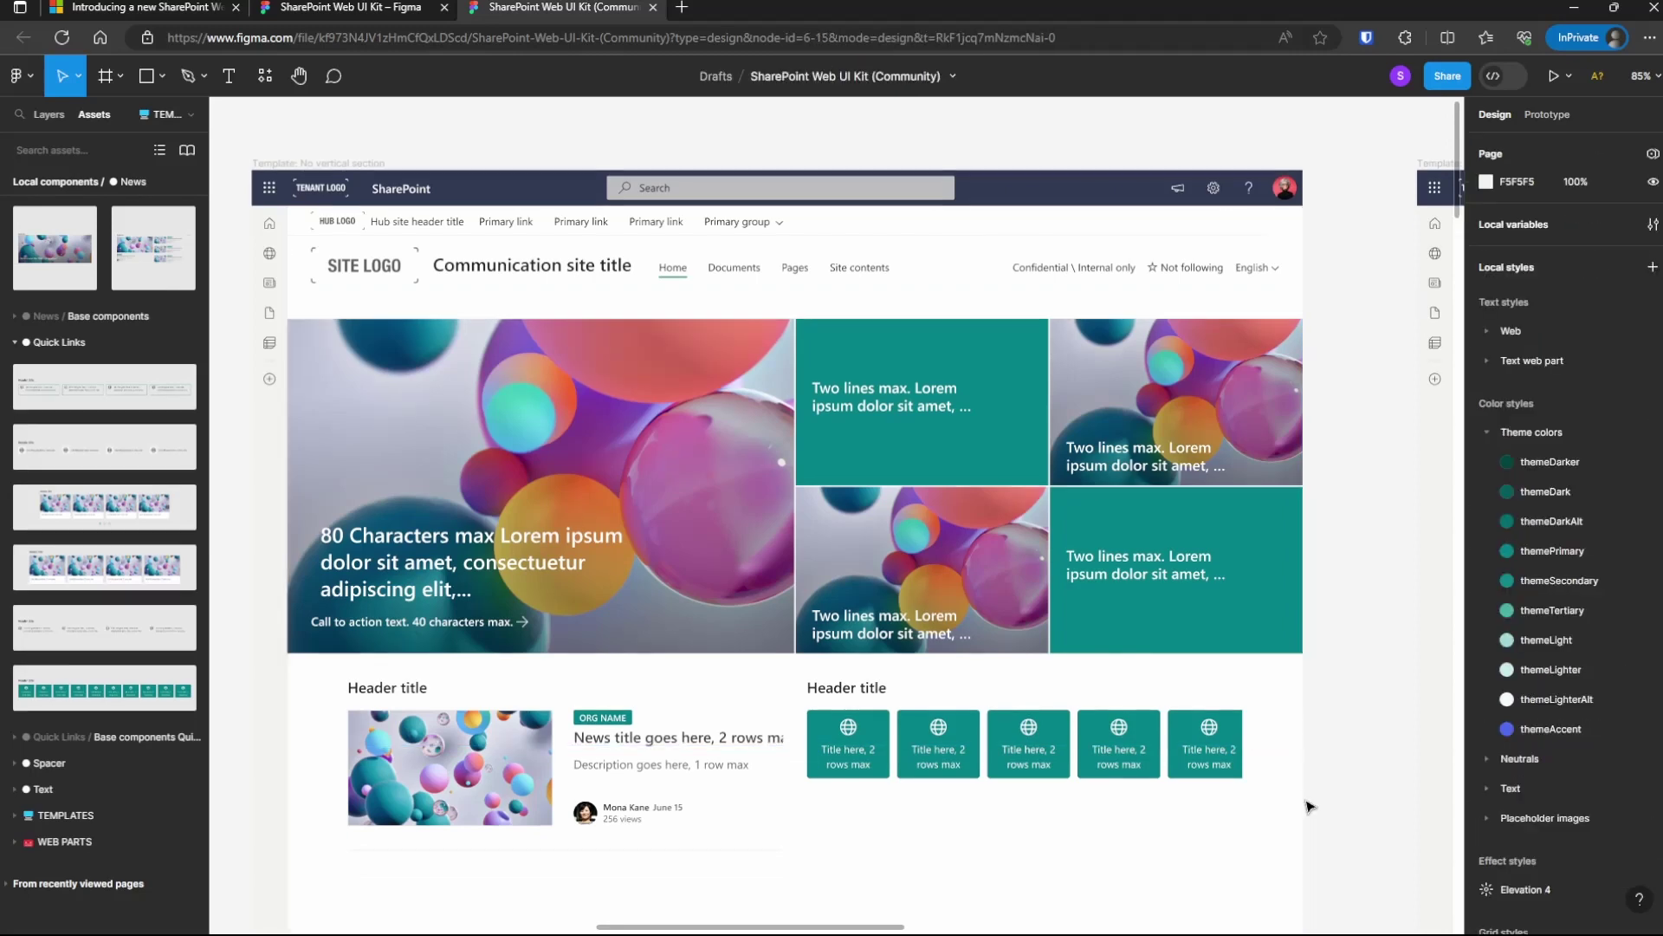